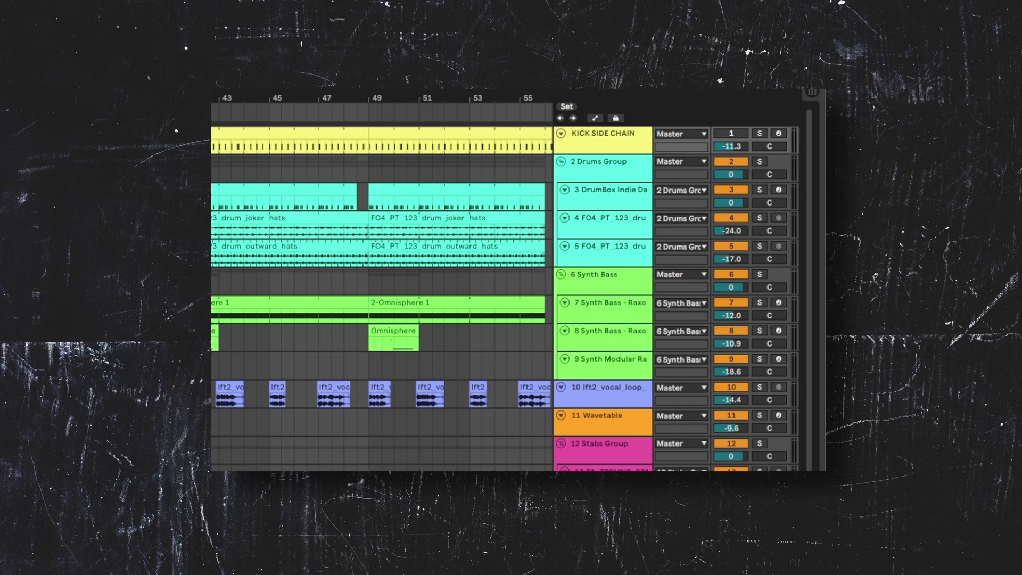
# Review the MIDI patterns in the DrumBox Indie Dance clips at bars 41 and 57, and play the bar 57 clip
pyautogui.click(617, 184)
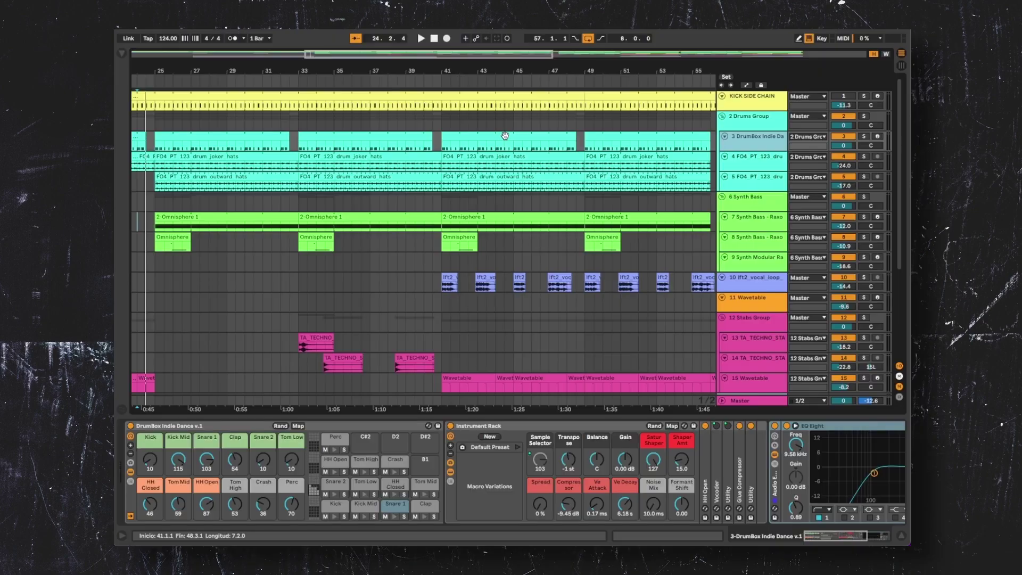
pyautogui.doubleClick(509, 145)
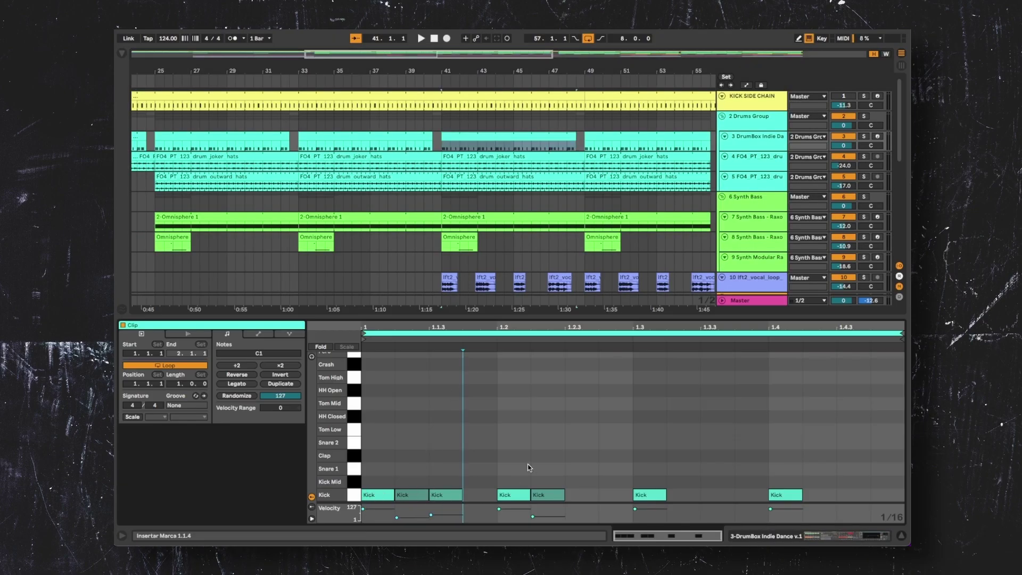
pyautogui.hscroll(5, 651, 154)
pyautogui.hscroll(5, 650, 154)
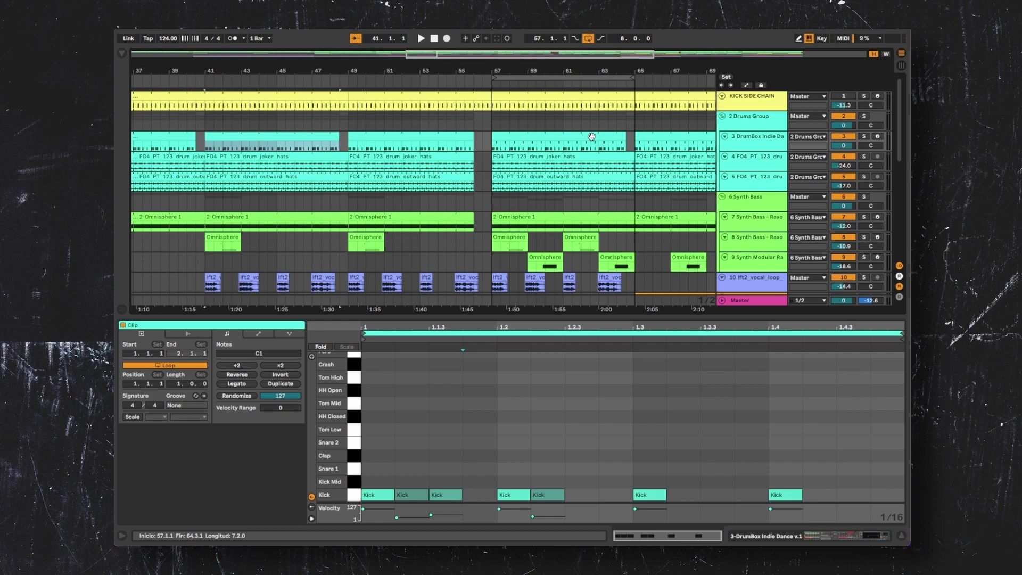
pyautogui.click(591, 136)
pyautogui.press('space')
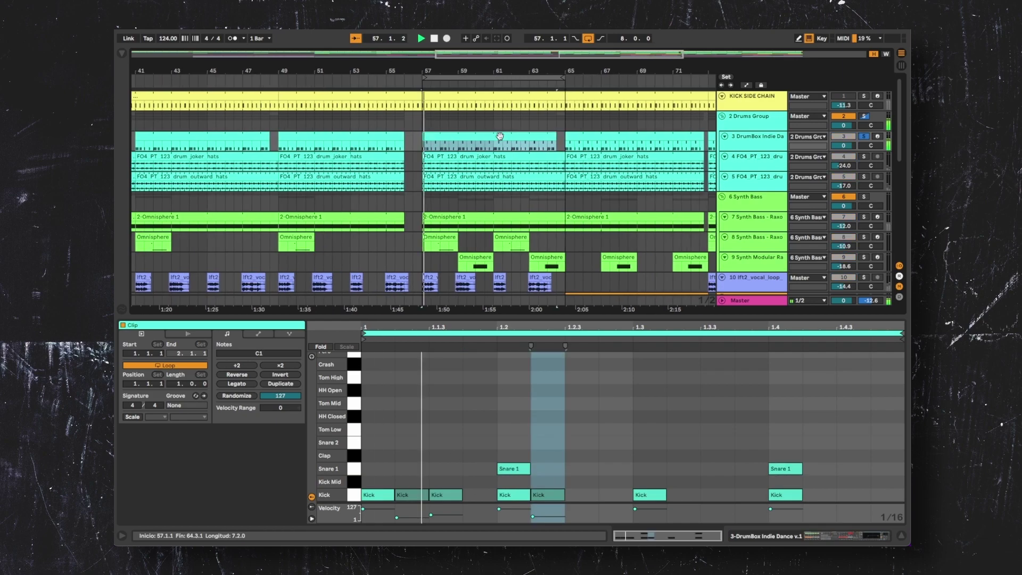
# Show the DrumBox Indie Dance v.1 rack and adjust its Kick and Snare 1 sample selectors to audition different sounds
pyautogui.doubleClick(767, 139)
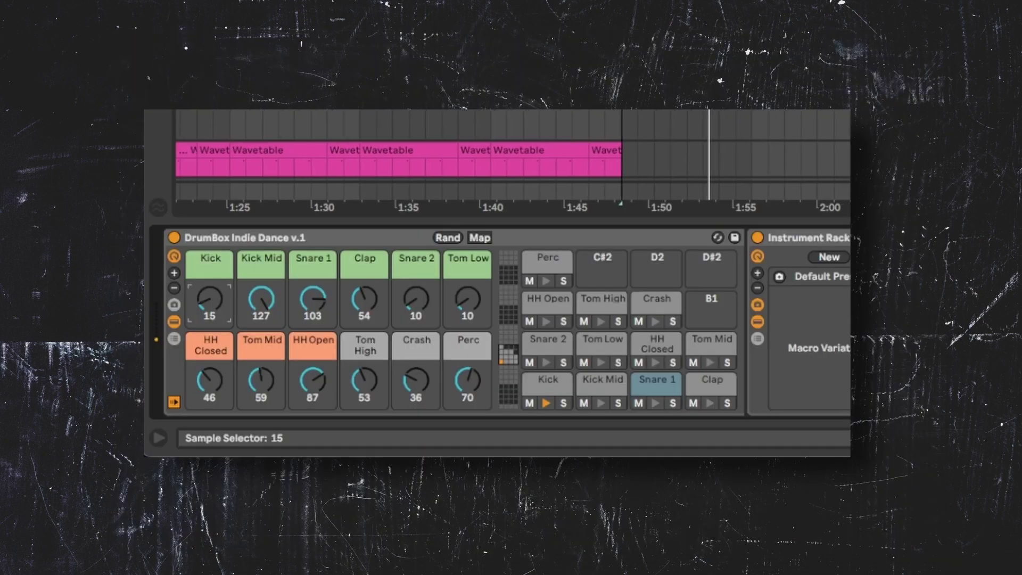
pyautogui.moveTo(215, 301); pyautogui.dragTo(216, 289)
pyautogui.moveTo(312, 299); pyautogui.dragTo(312, 312)
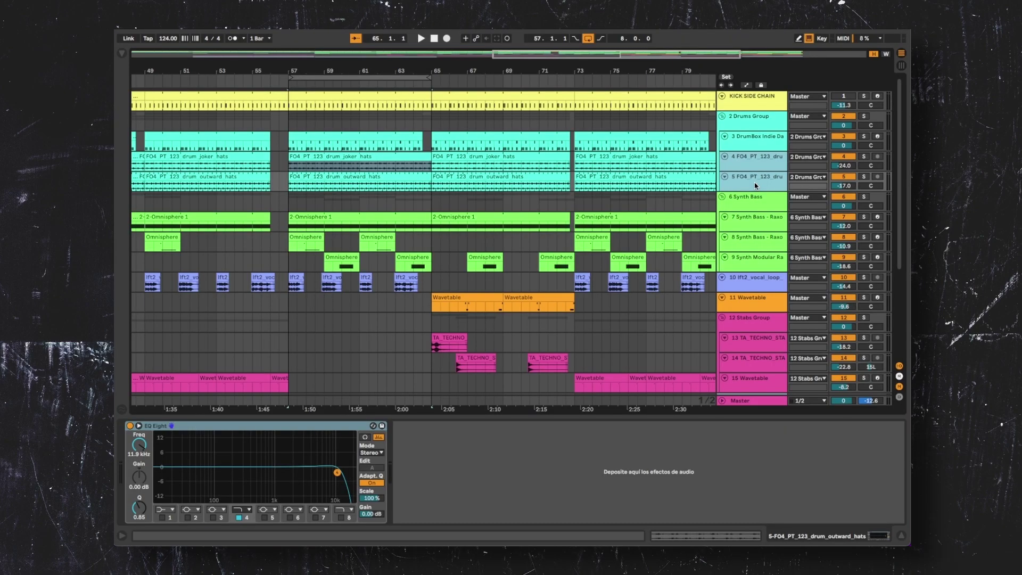
# Audition the joker hats and outward hats loops on tracks 4 and 5, checking each track's effects
pyautogui.click(736, 165)
pyautogui.press('space')
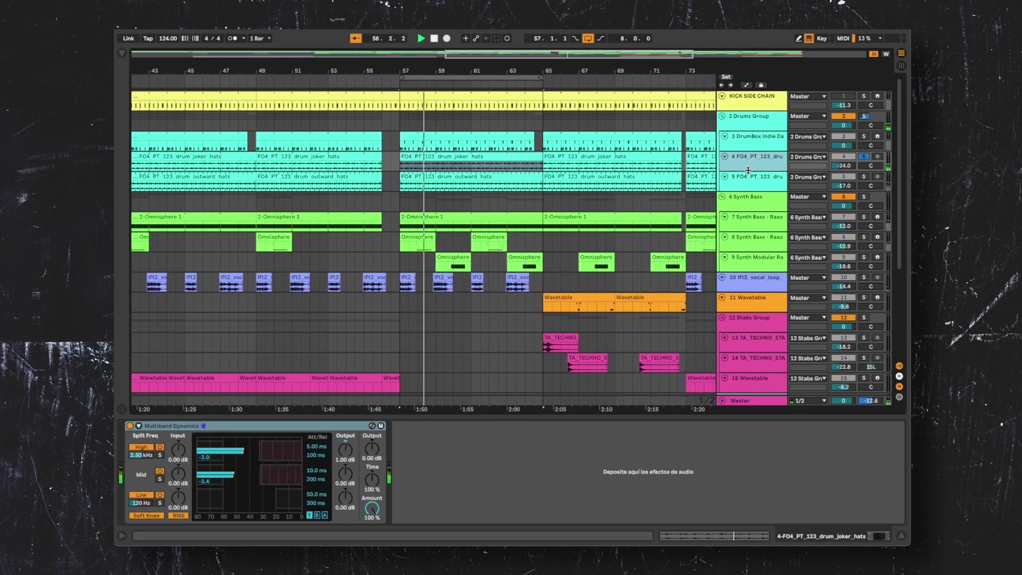
pyautogui.click(763, 186)
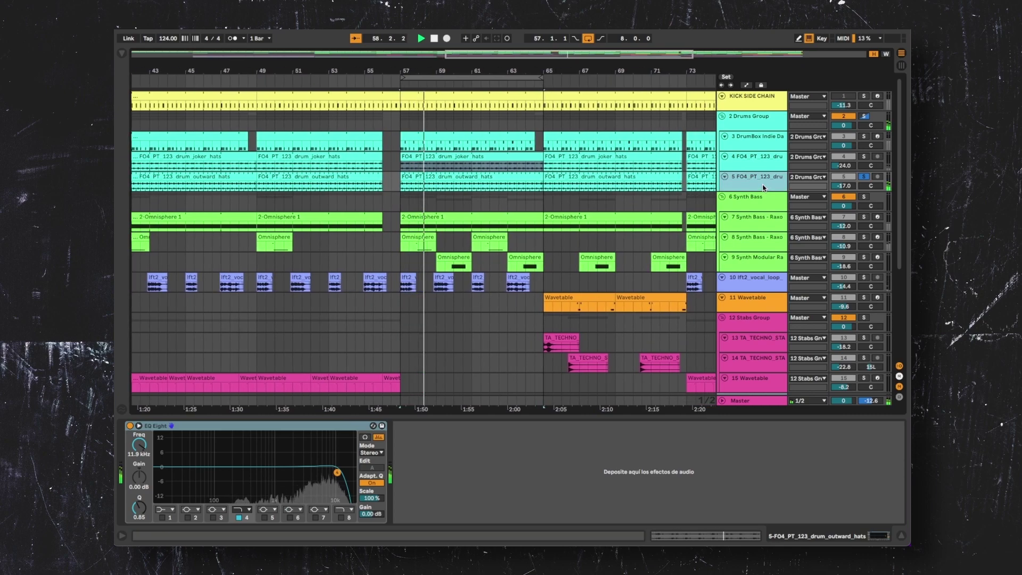
# Set the playback start at bar 57, bypass the Synth Bass - Raxon 2 effect rack and open the Omnisphere window
pyautogui.click(389, 199)
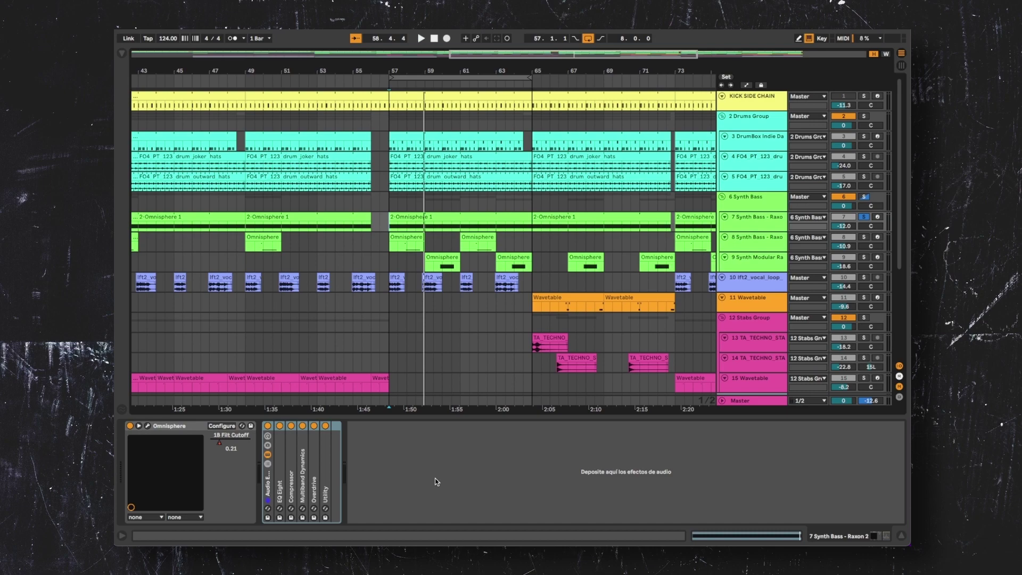
pyautogui.click(267, 426)
pyautogui.click(148, 426)
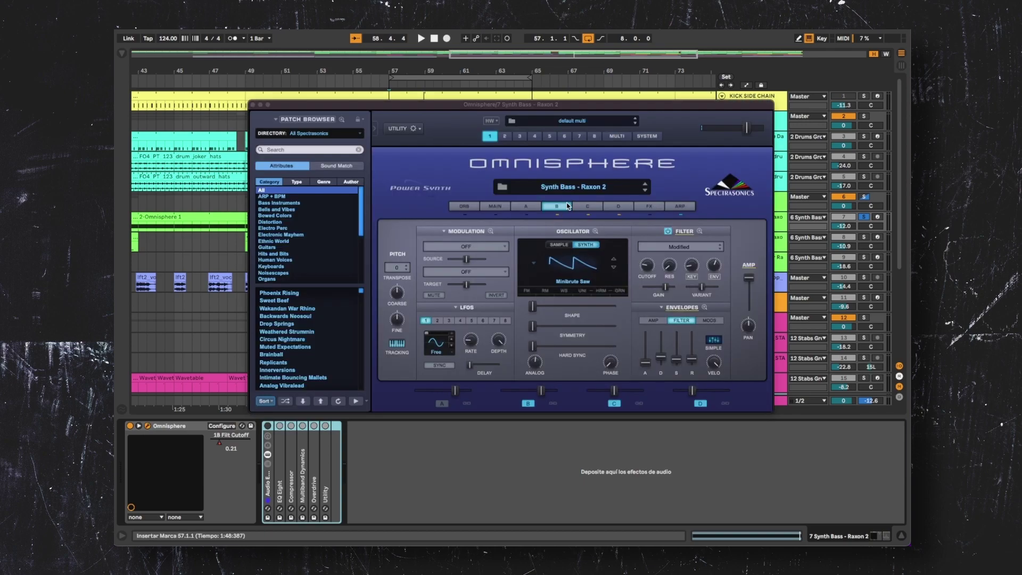
# Examine the oscillator waveforms of layers A, B, C and D in the Synth Bass - Raxon 2 patch
pyautogui.click(589, 206)
pyautogui.click(621, 206)
pyautogui.click(560, 208)
pyautogui.click(528, 206)
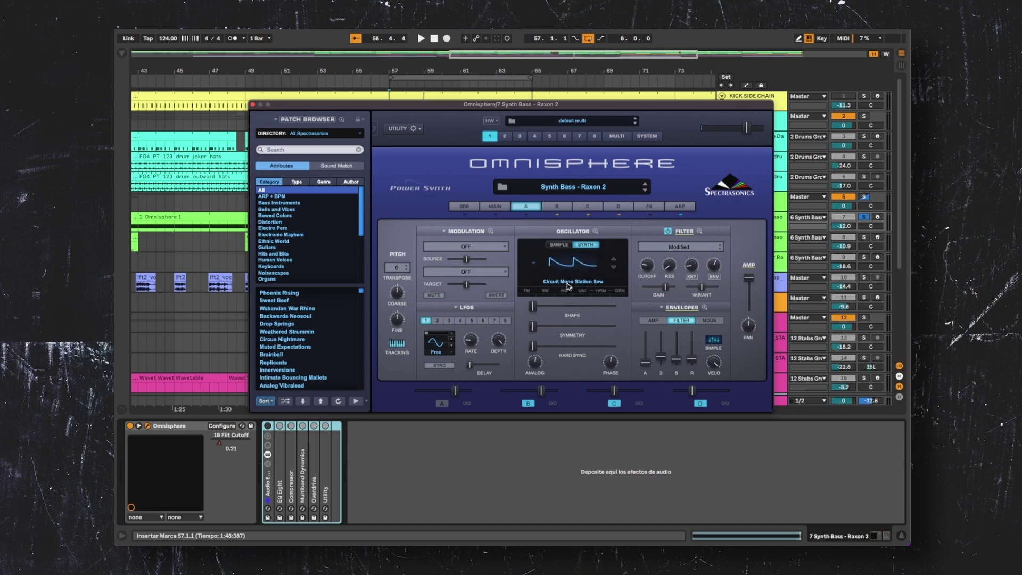
pyautogui.click(552, 210)
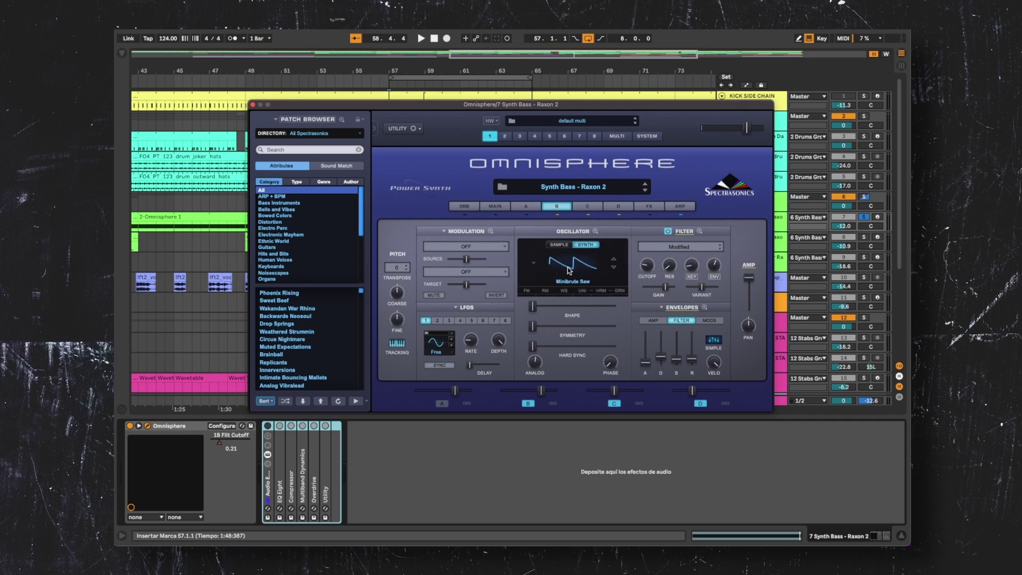
pyautogui.click(585, 207)
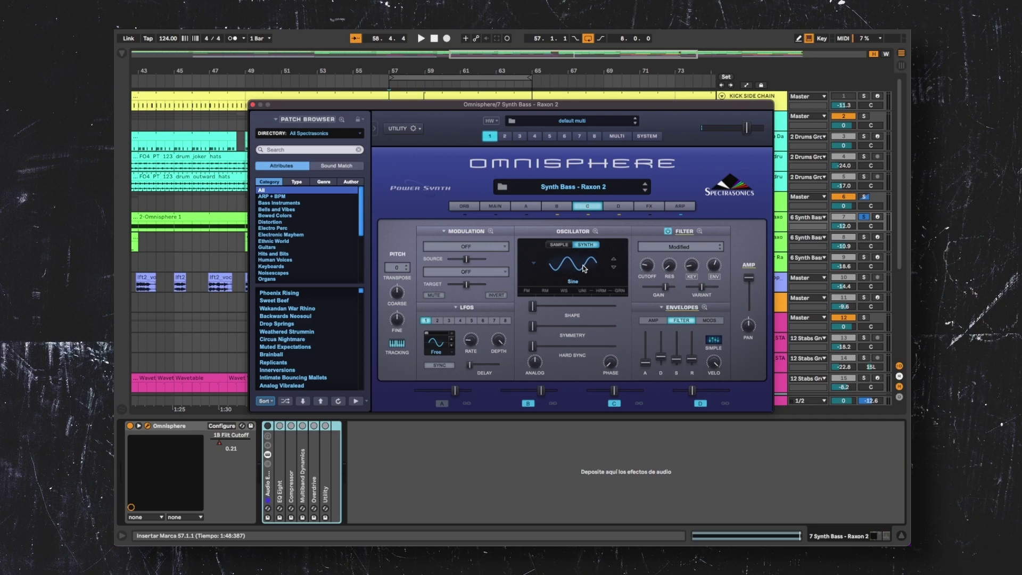
pyautogui.click(620, 207)
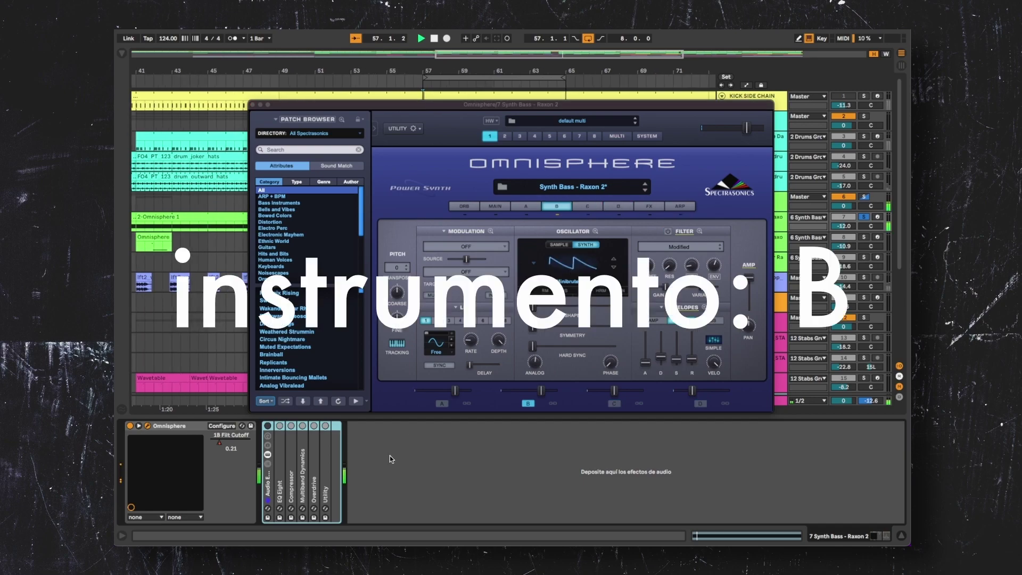
# Listen to the bass with layers B, C and D combined, and stop playback
pyautogui.click(585, 206)
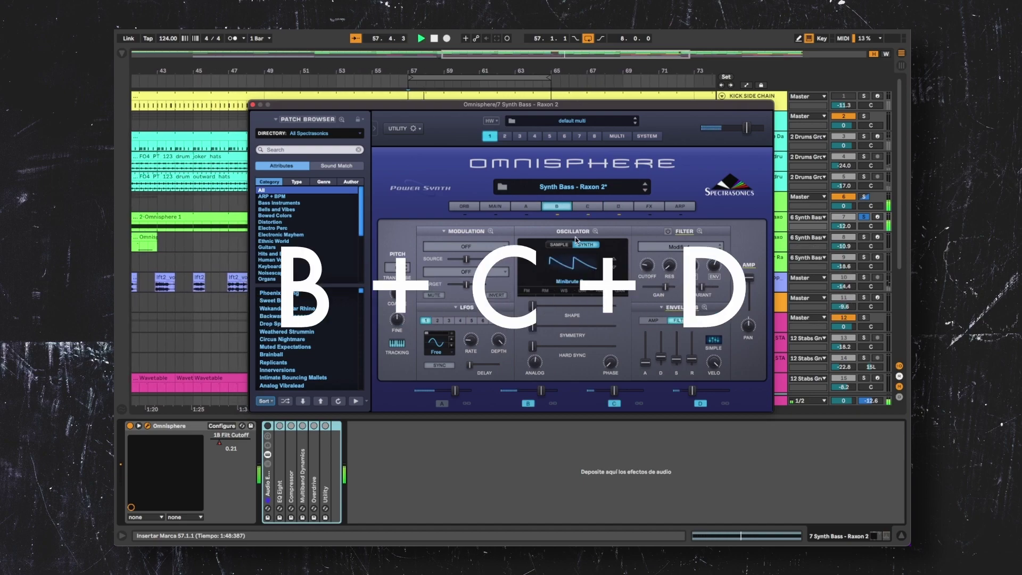
pyautogui.click(401, 484)
pyautogui.press('space')
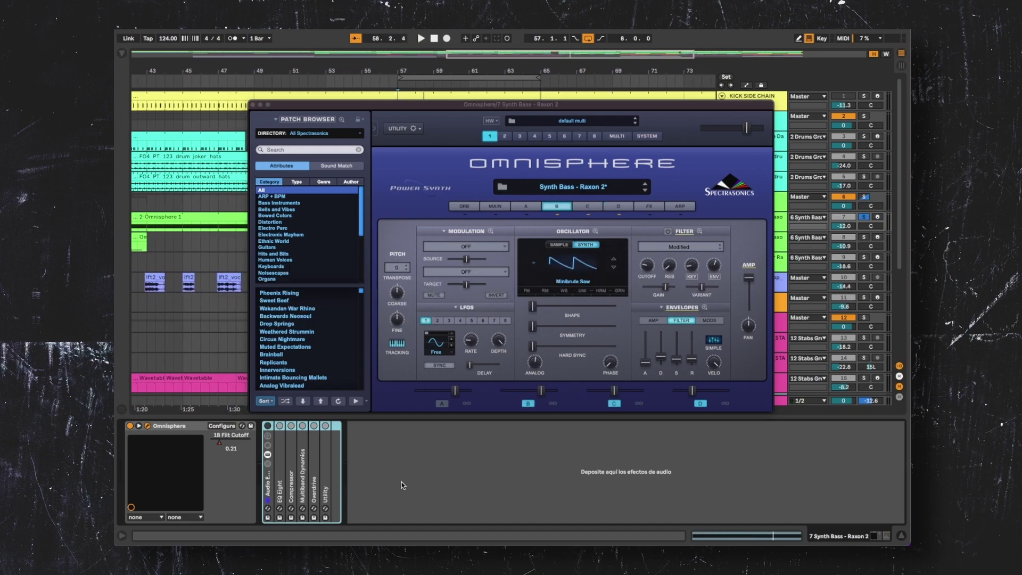
# Turn on layer B's filter in Omnisphere and play the bass to hear its effect
pyautogui.click(672, 233)
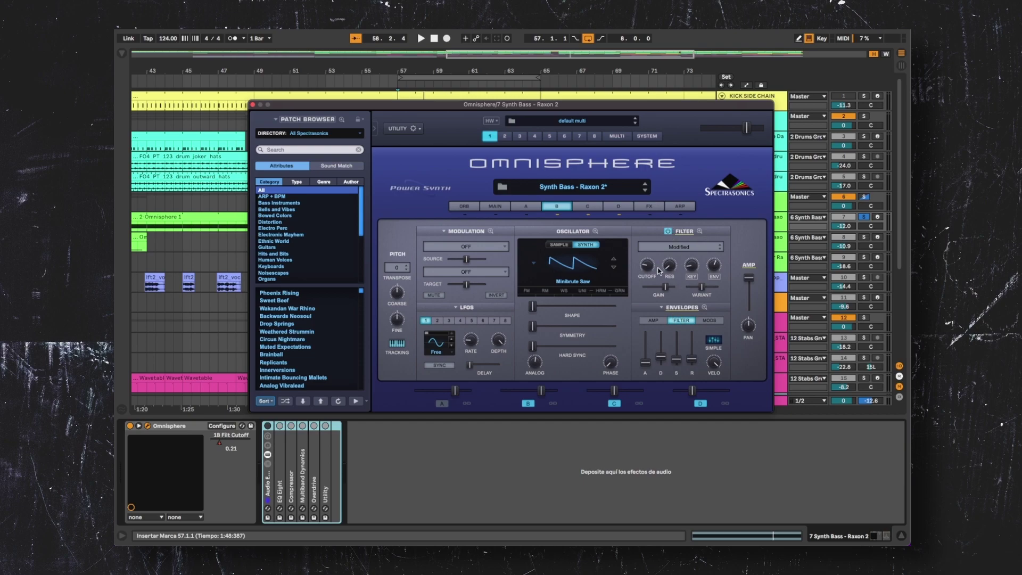
pyautogui.moveTo(649, 270); pyautogui.dragTo(642, 329)
pyautogui.press('space')
pyautogui.press('space')
pyautogui.press('space')
pyautogui.click(486, 38)
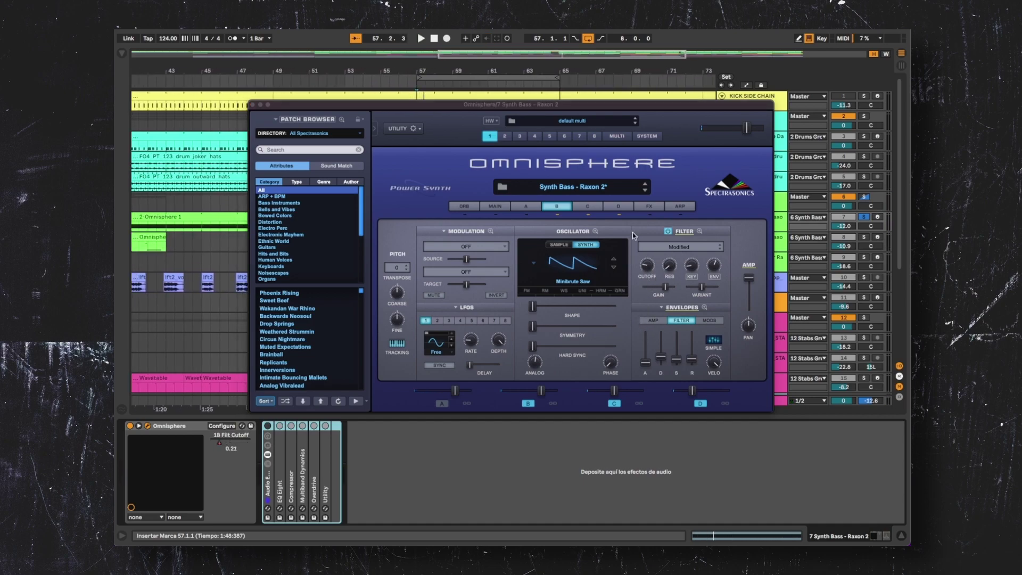
# Check the patch's Arpeggiator pattern, return to layer B to play the bass, and close the Omnisphere window
pyautogui.click(692, 205)
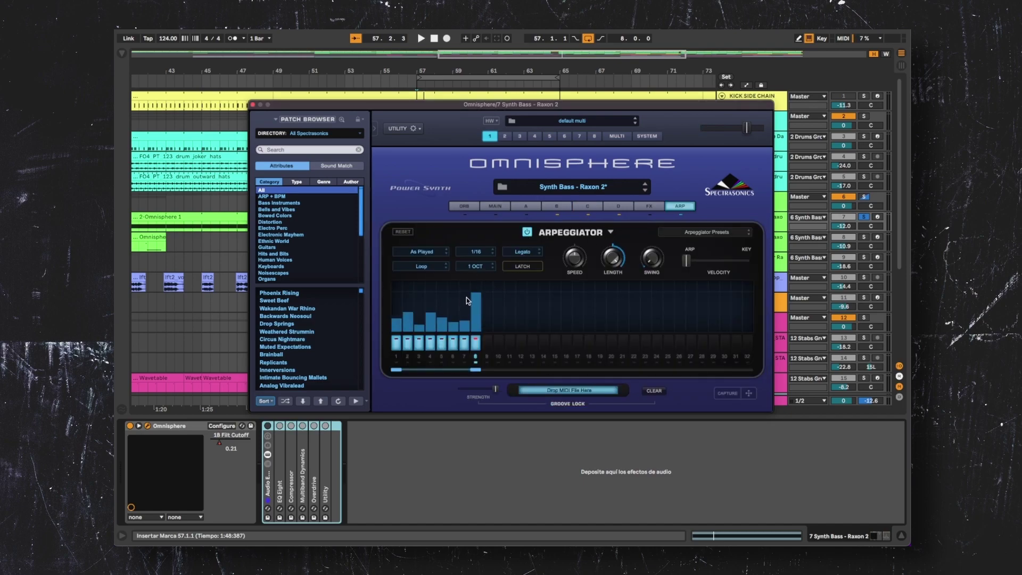
pyautogui.click(557, 206)
pyautogui.click(556, 451)
pyautogui.press('space')
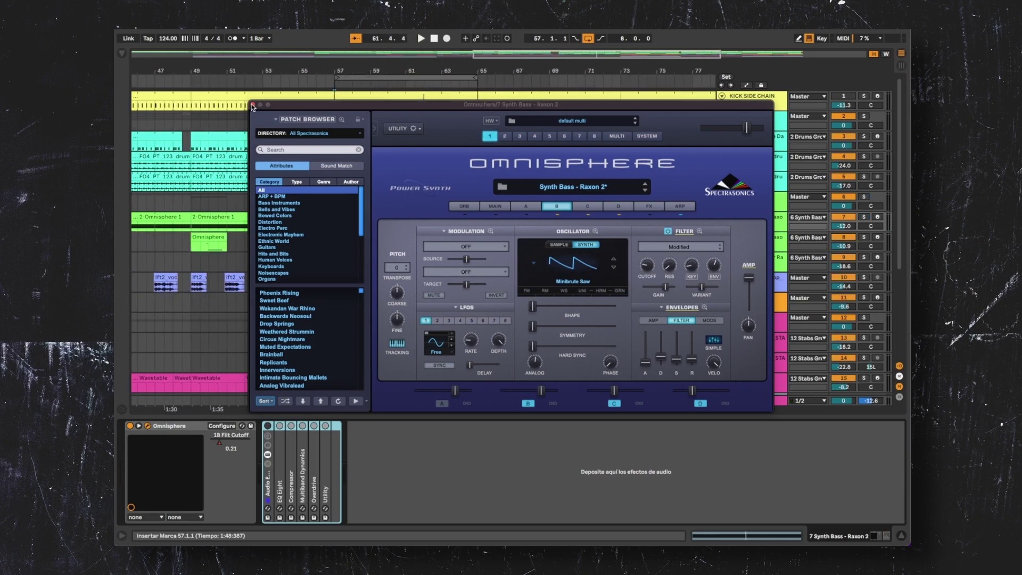
pyautogui.click(252, 105)
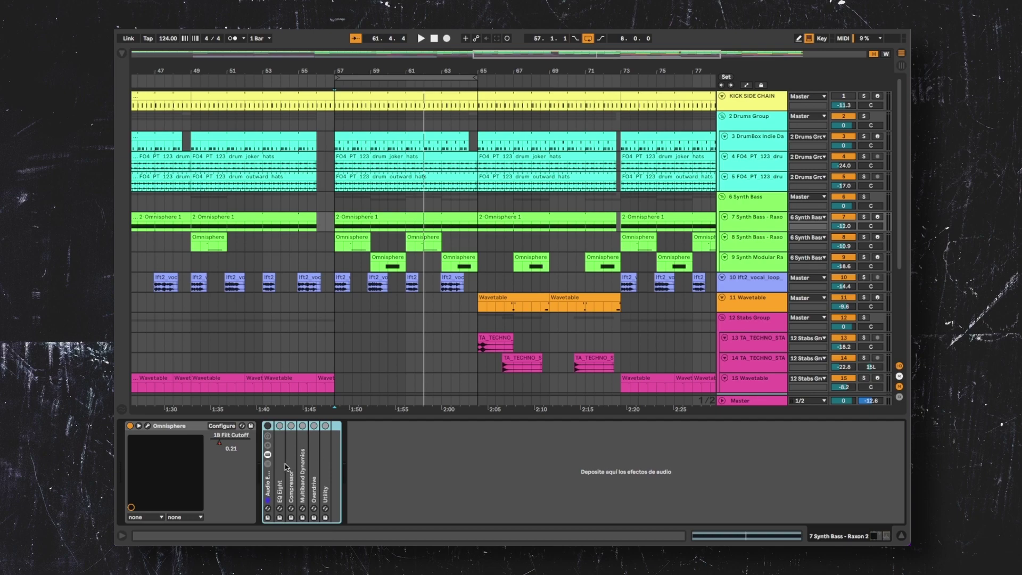
# Reactivate the bass track's Audio Effect Rack and expand its EQ Eight, Compressor and Multiband Dynamics to show their settings
pyautogui.doubleClick(282, 466)
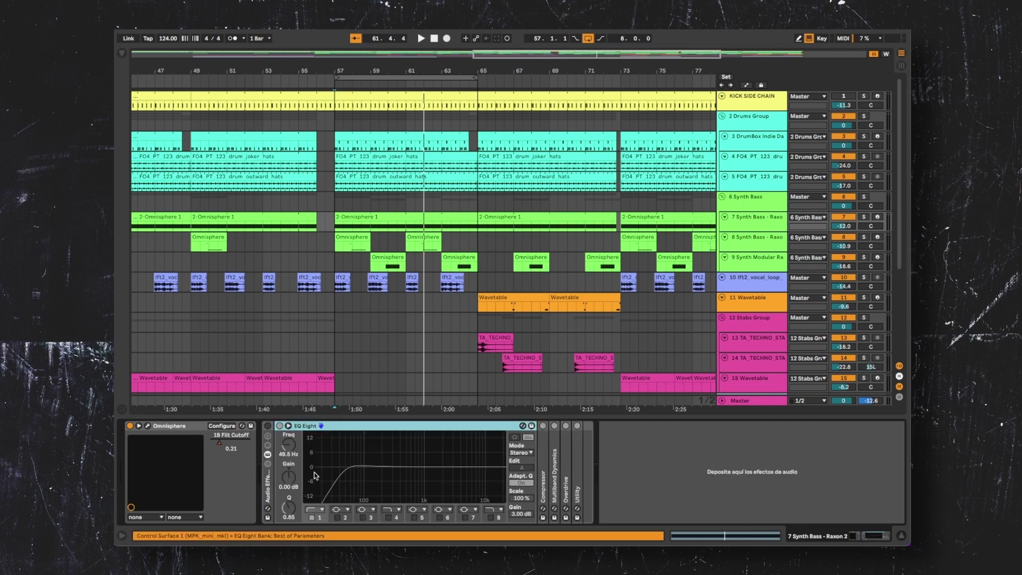
pyautogui.click(268, 425)
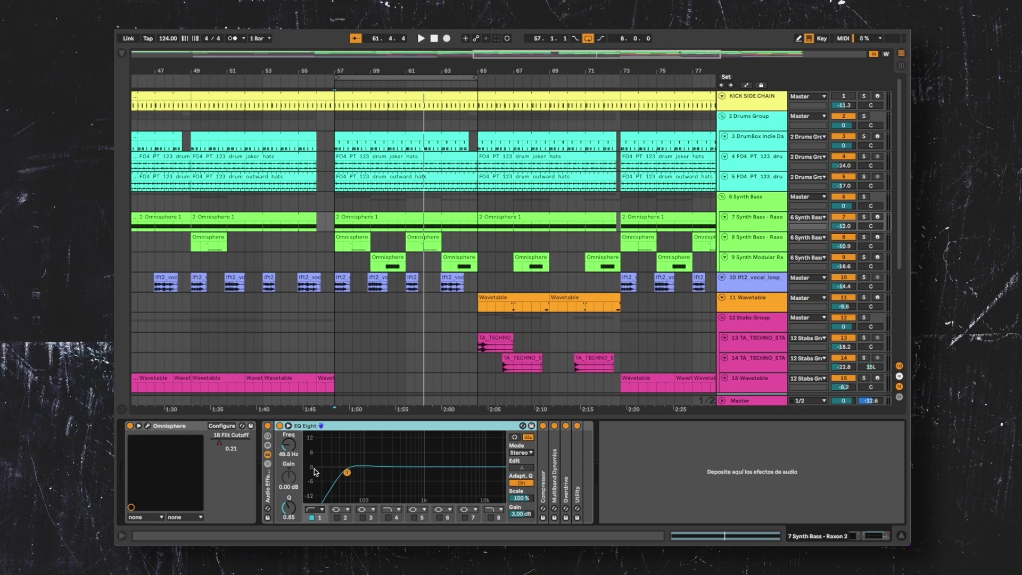
pyautogui.doubleClick(544, 469)
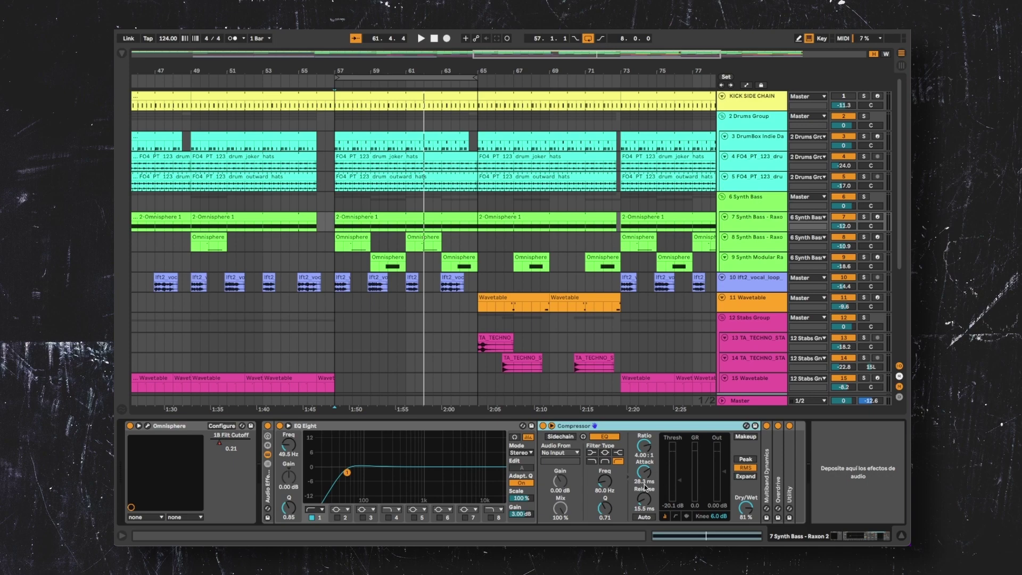
pyautogui.doubleClick(766, 473)
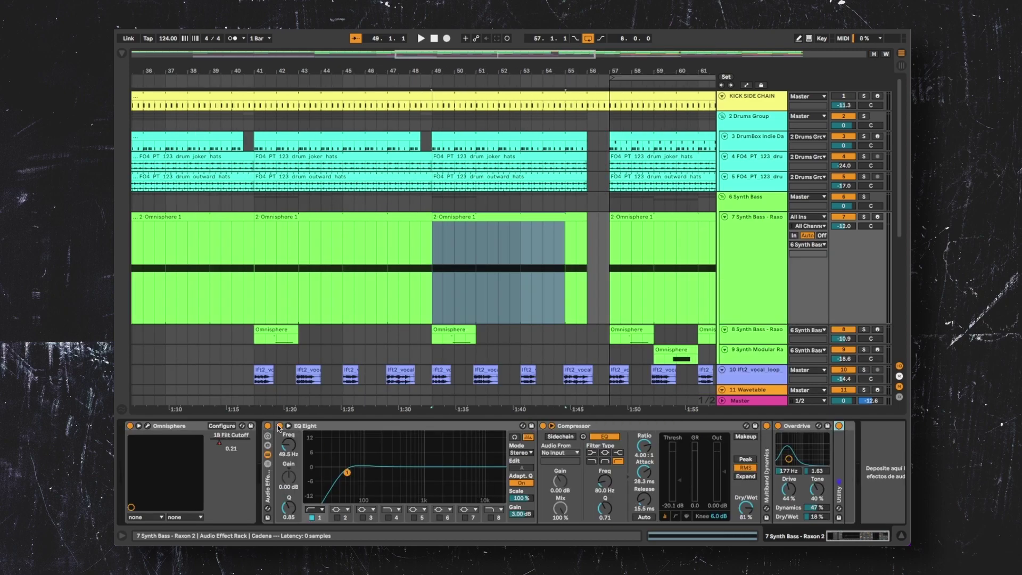
# Bypass EQ Eight, Compressor, Multiband Dynamics, Overdrive and Utility in the bass effect rack
pyautogui.click(279, 426)
pyautogui.click(543, 426)
pyautogui.click(767, 426)
pyautogui.click(779, 426)
pyautogui.click(838, 425)
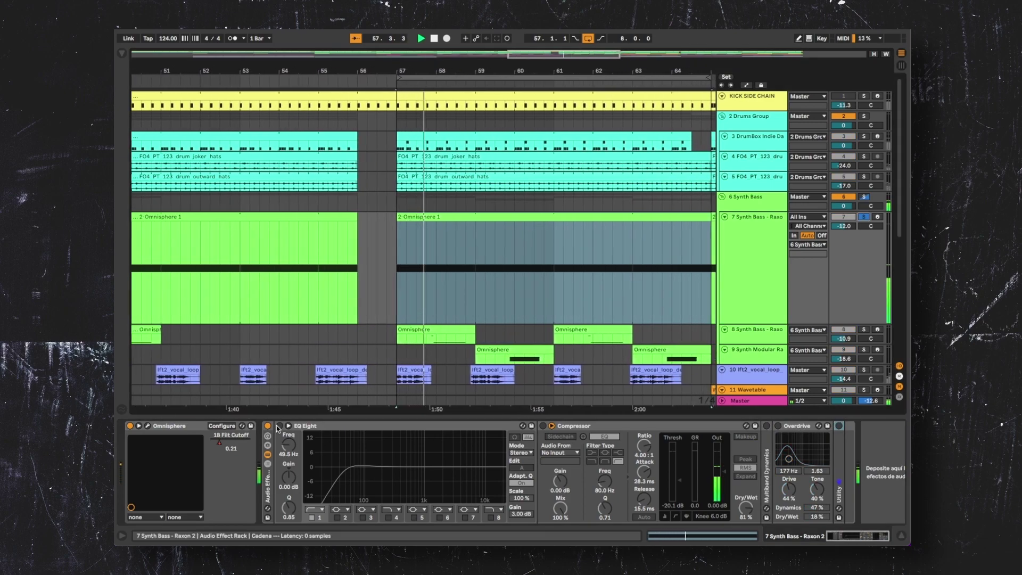
# Reactivate EQ Eight, Compressor, Multiband Dynamics and Overdrive one by one while the bass plays
pyautogui.click(279, 426)
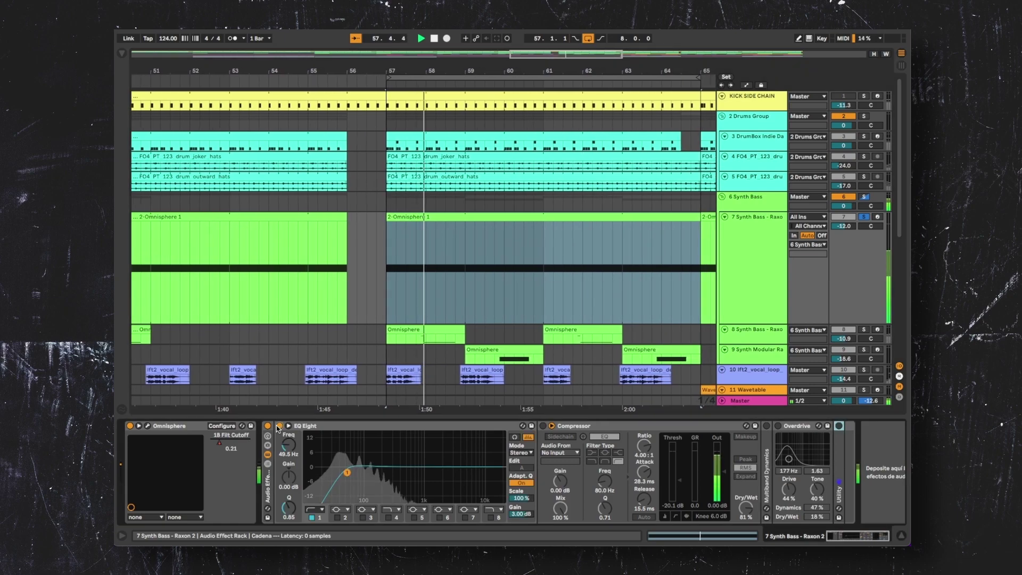
pyautogui.click(542, 426)
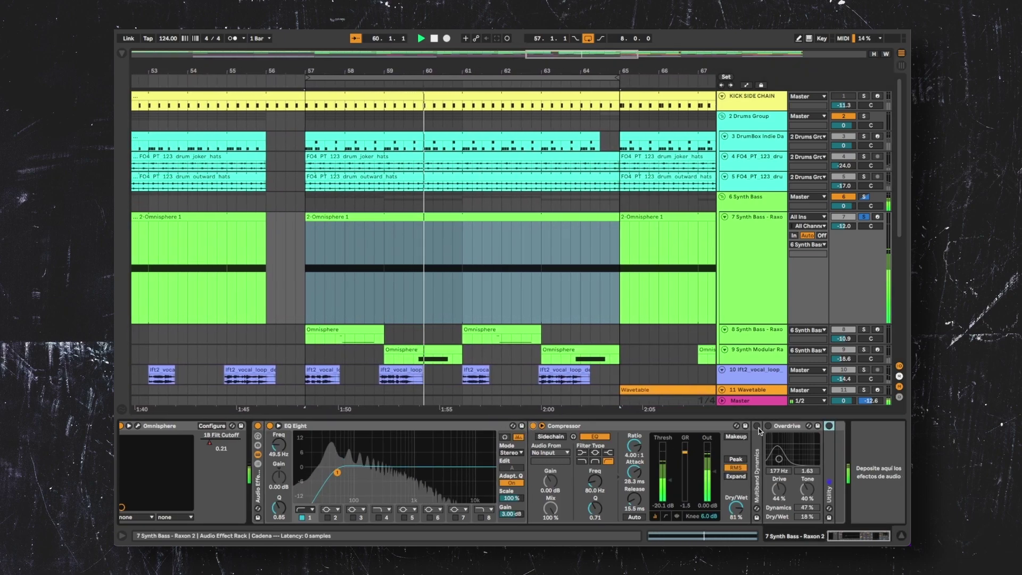
pyautogui.doubleClick(753, 449)
pyautogui.press('0')
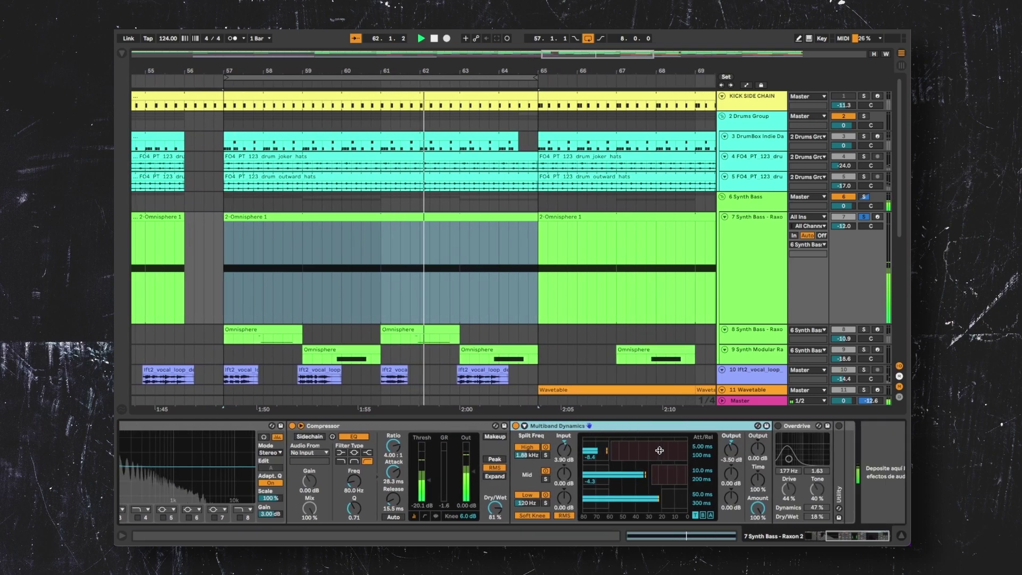
pyautogui.click(778, 426)
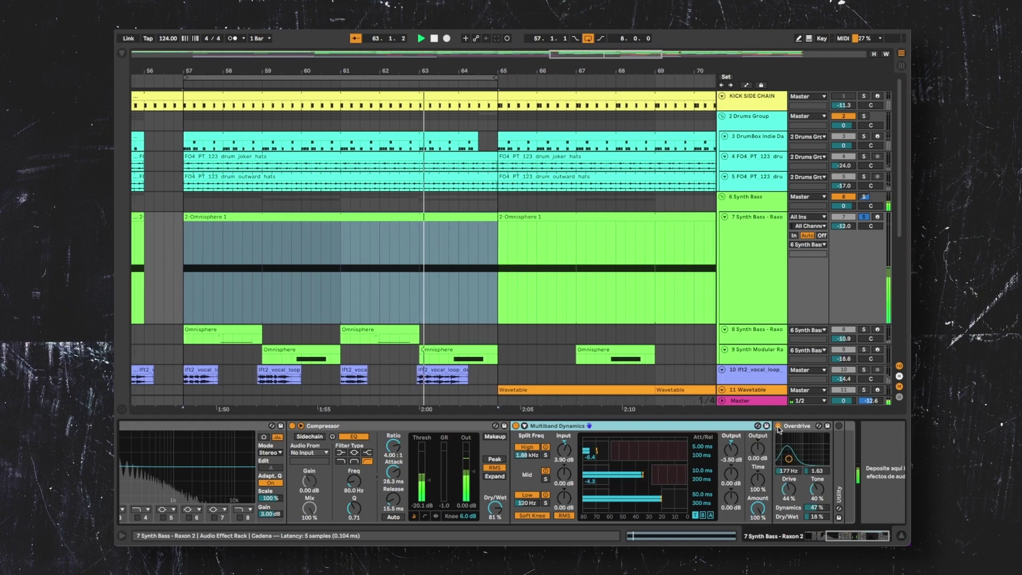
# Solo the Drums Group together with the soloed bass to hear them in context
pyautogui.scroll(-2, 519, 260)
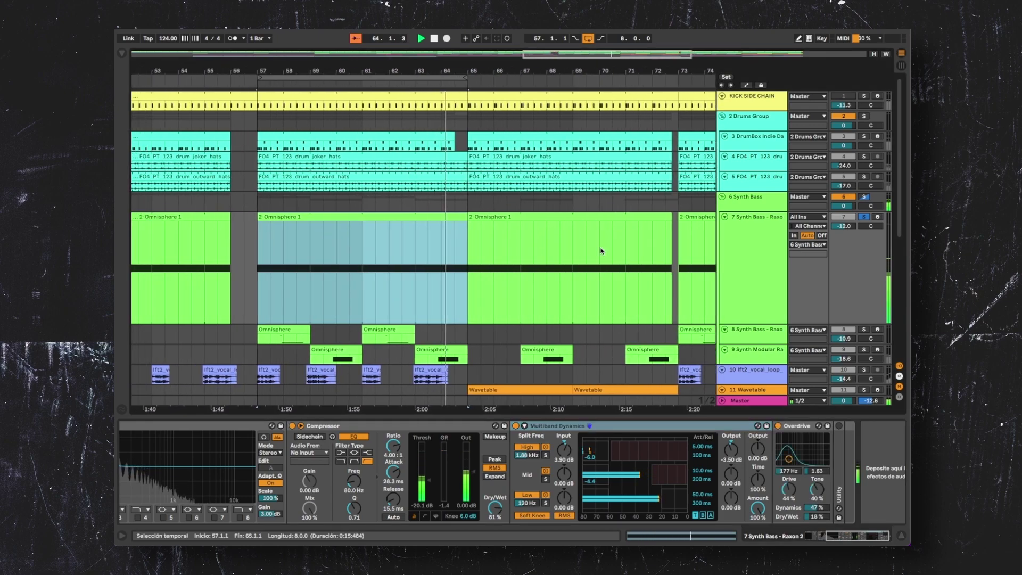
pyautogui.click(864, 116)
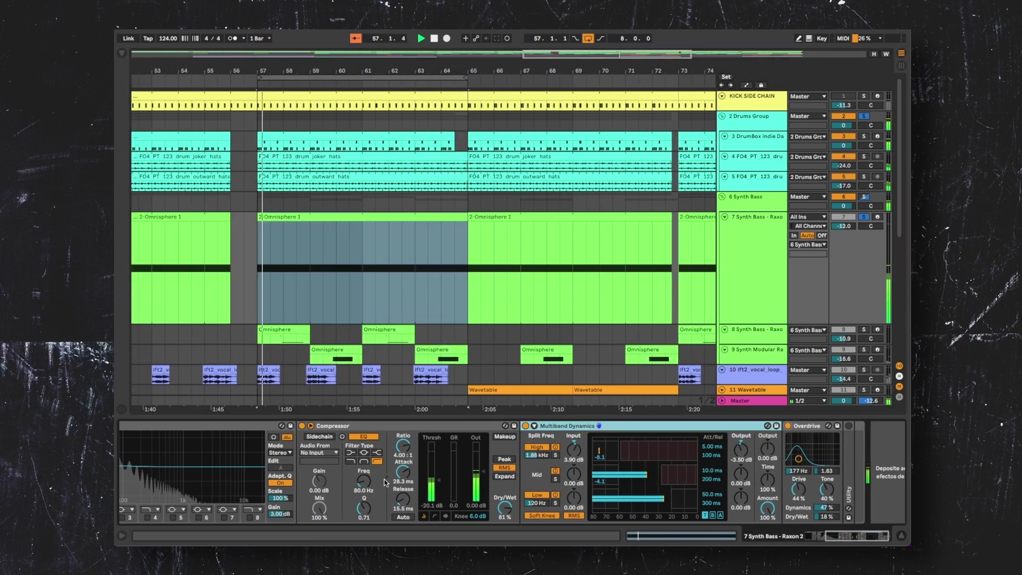
pyautogui.hscroll(-3, 373, 480)
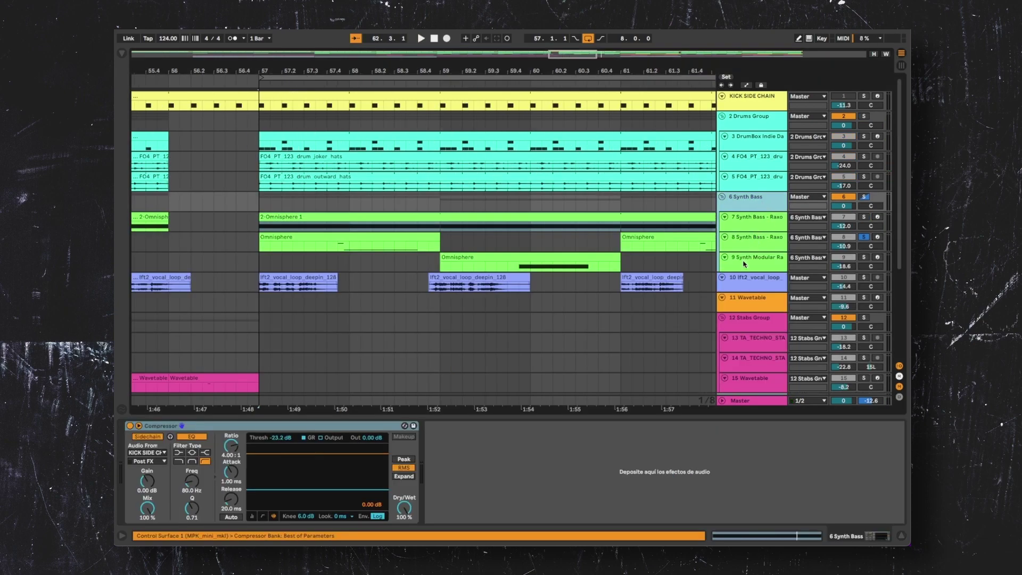
# Select the Synth Bass - Raxon Unison track and play its first clip from within bar 57
pyautogui.click(752, 243)
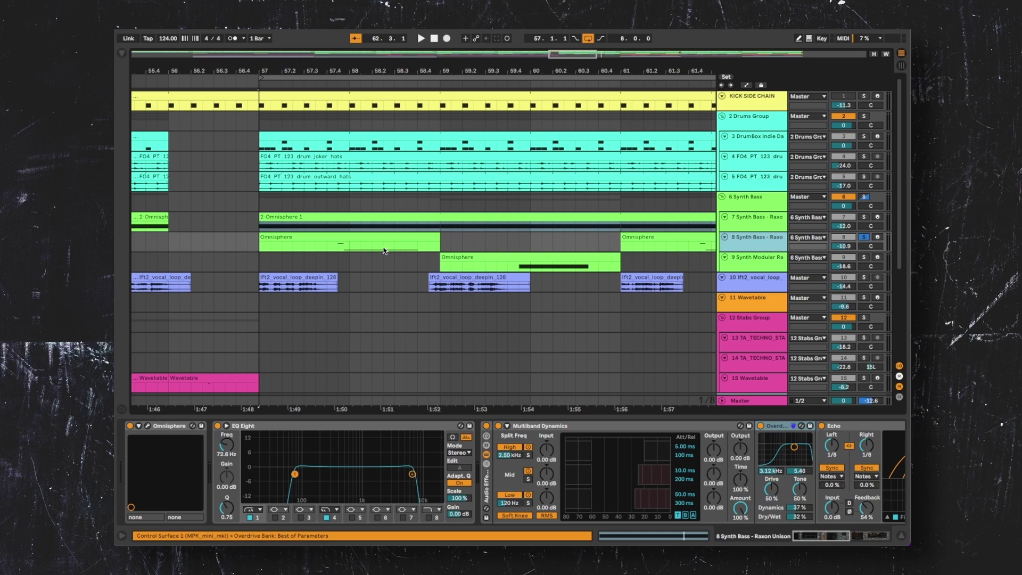
pyautogui.click(335, 246)
pyautogui.press('space')
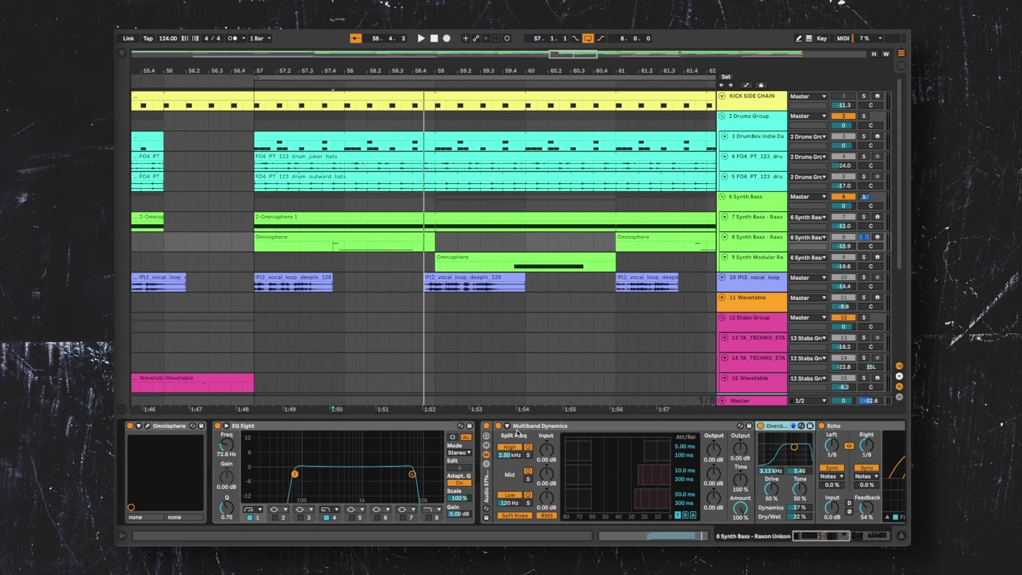
# Bypass EQ Eight on the Raxon Unison bass and inspect the oscillators of layers A, B and C in its Omnisphere patch
pyautogui.click(218, 426)
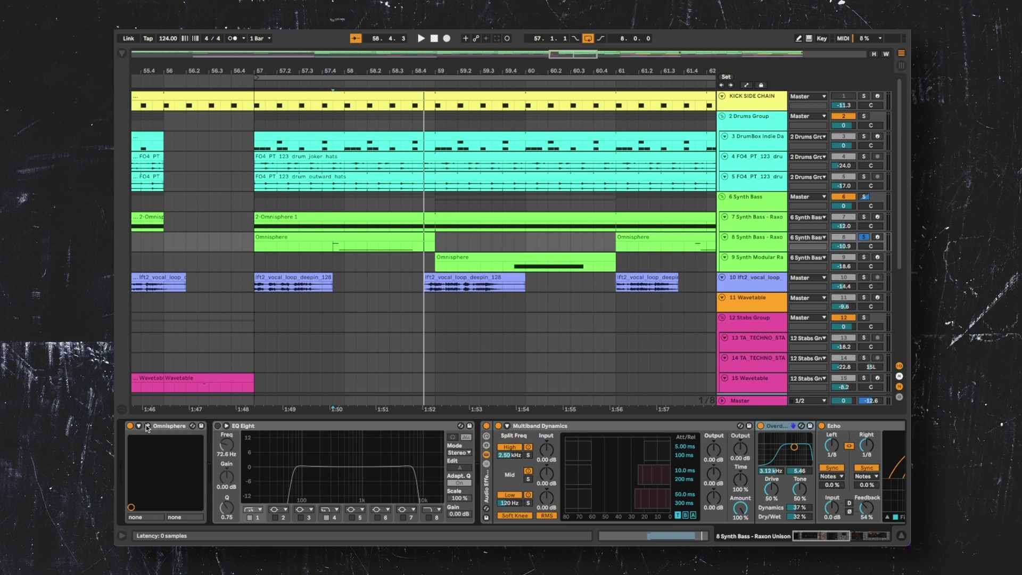
pyautogui.click(148, 426)
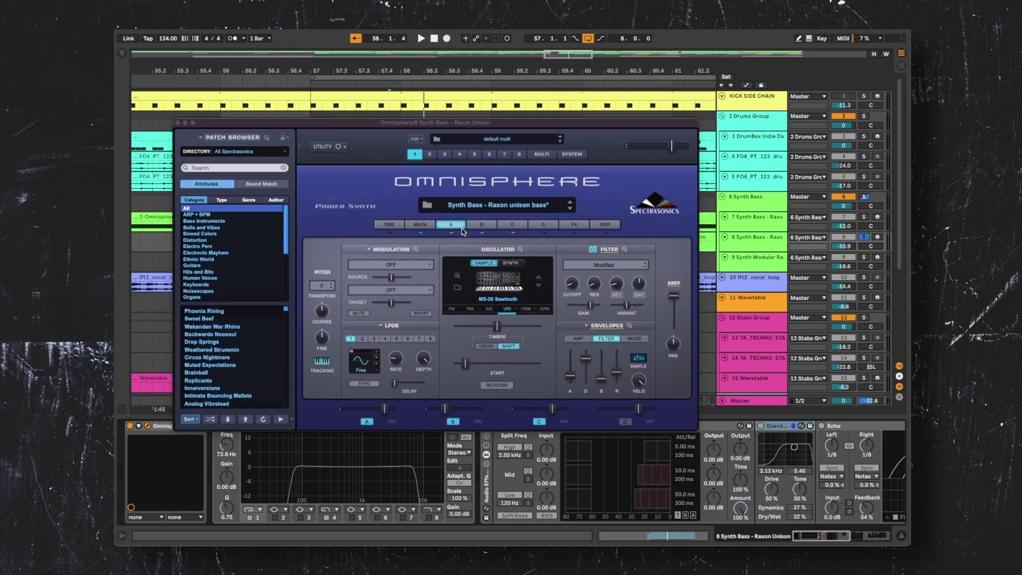
pyautogui.click(456, 227)
pyautogui.click(513, 223)
pyautogui.click(451, 224)
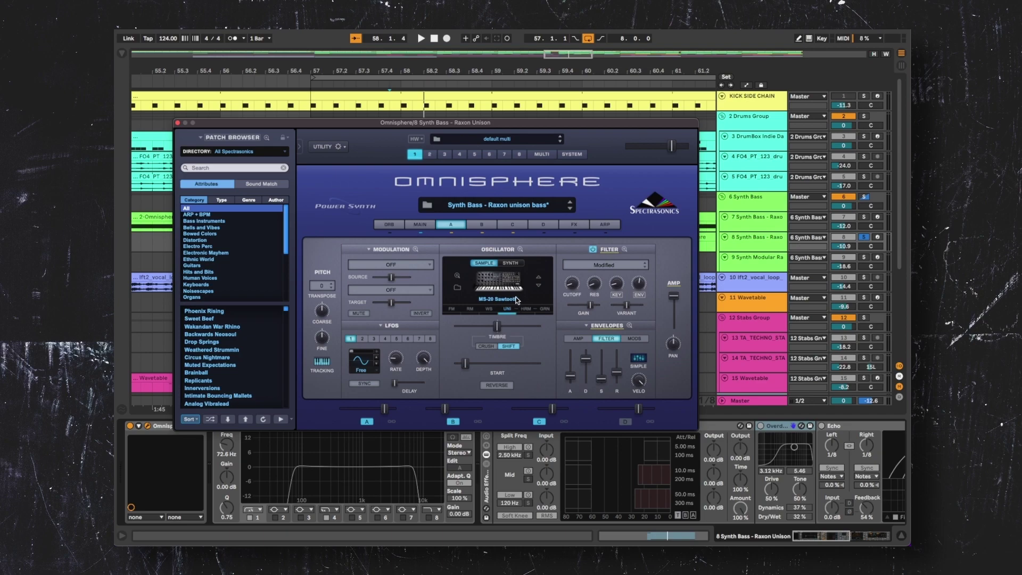
pyautogui.click(478, 225)
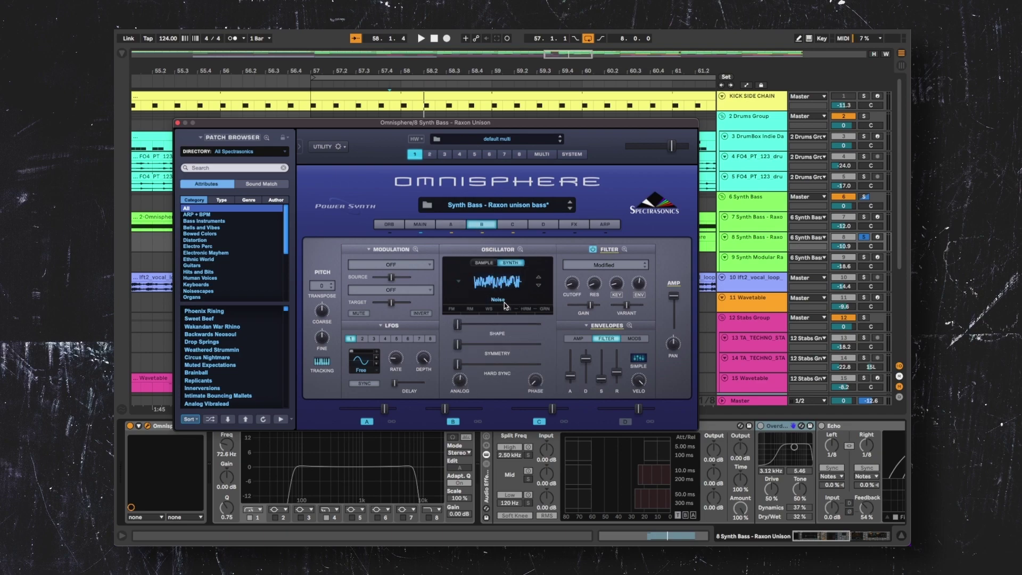
pyautogui.click(511, 224)
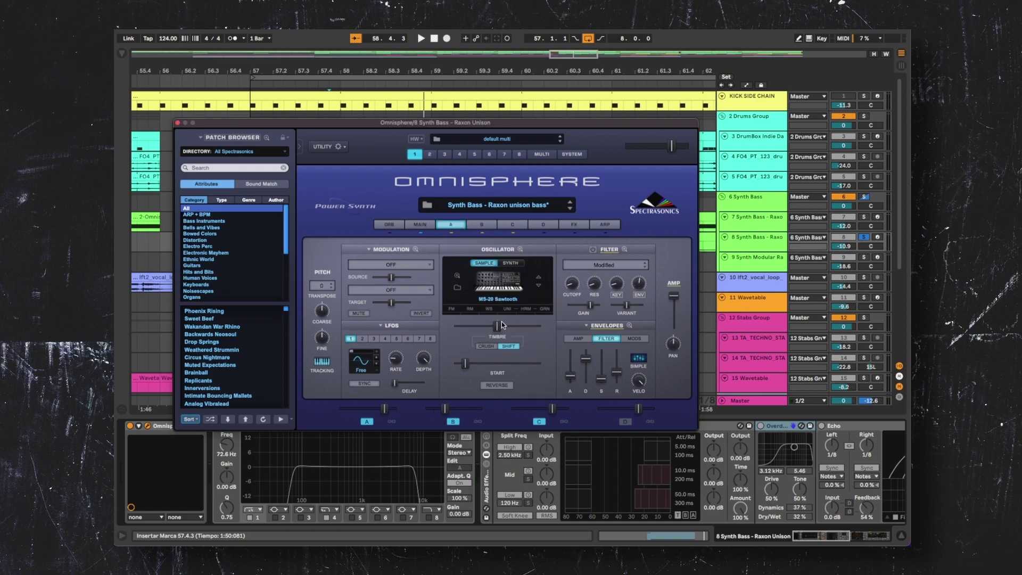
# Turn on Unison for layer A's MS-20 Sawtooth in the zoomed oscillator view and return to the layer overview
pyautogui.click(508, 309)
pyautogui.click(471, 276)
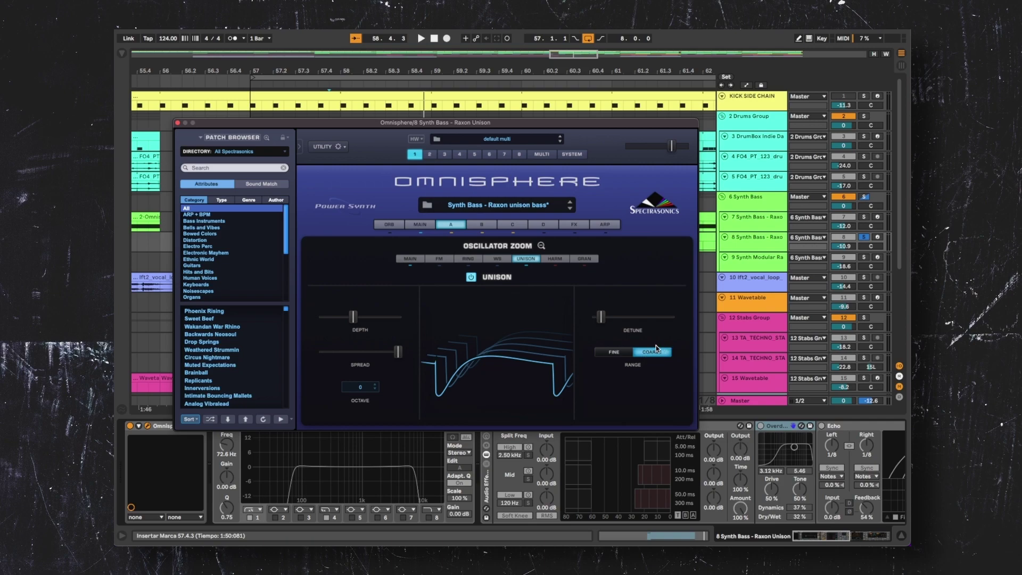
pyautogui.click(542, 245)
# Mute layers B and C and compare layer A on its own with Unison on and off
pyautogui.click(483, 233)
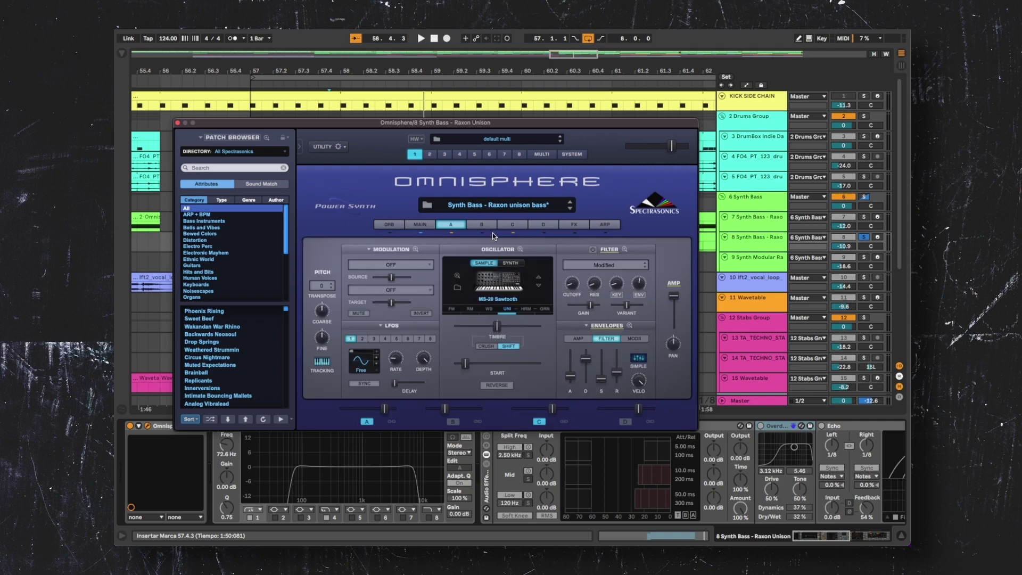
pyautogui.click(513, 233)
pyautogui.press('space')
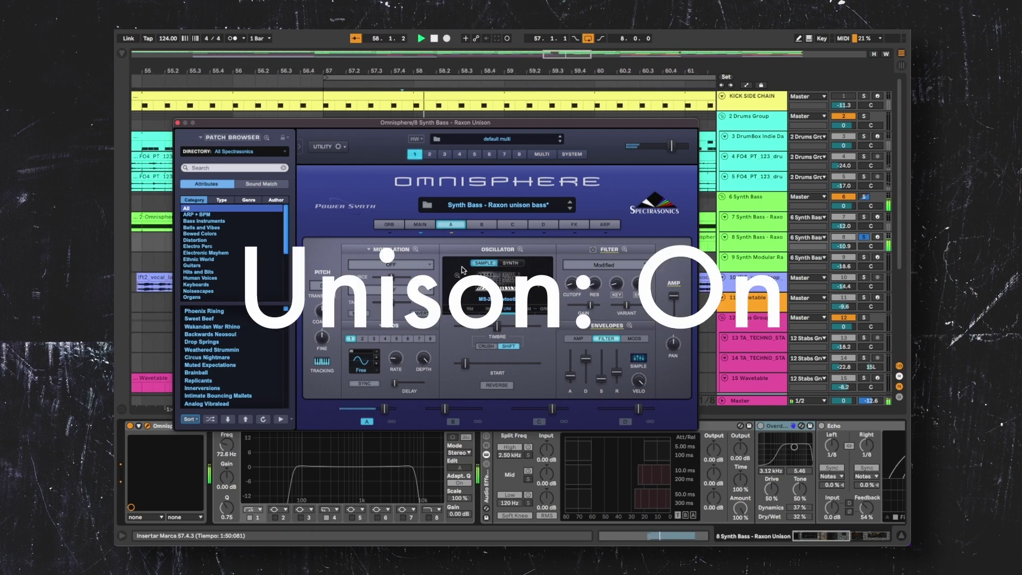
pyautogui.press('space')
pyautogui.click(505, 318)
pyautogui.press('space')
pyautogui.press('space')
pyautogui.press('space')
pyautogui.press('space')
# Reactivate layers B and C one after the other while auditioning the bass patch
pyautogui.click(481, 228)
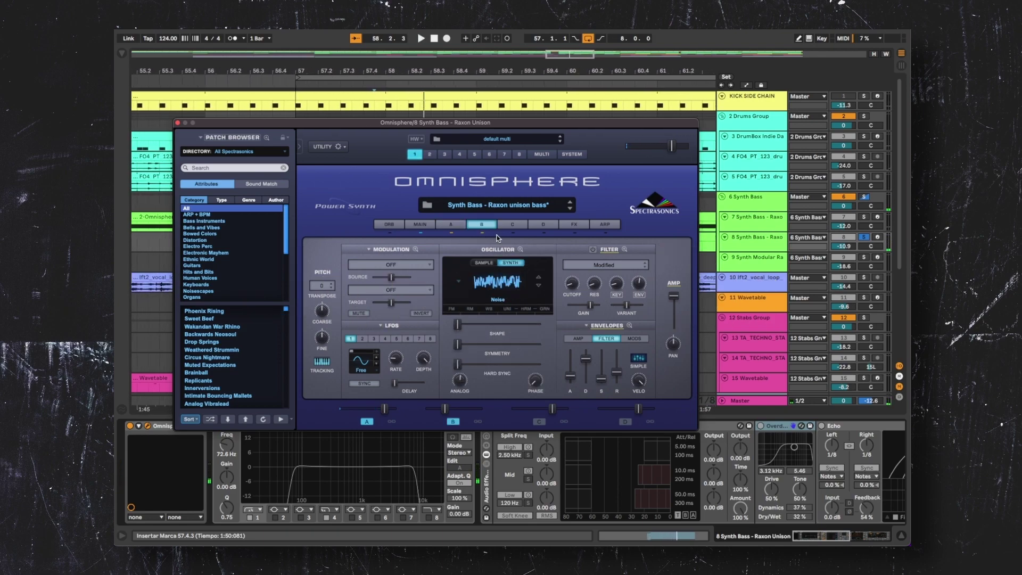
pyautogui.click(512, 230)
pyautogui.press('space')
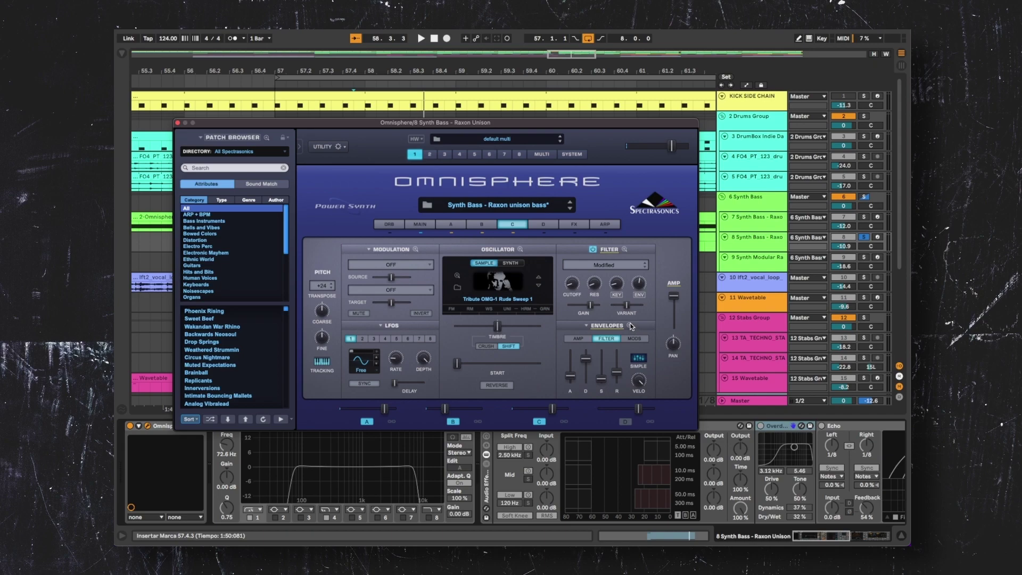
# Examine layer C's envelopes in the zoomed view and sweep its filter cutoff down while the bass plays
pyautogui.click(630, 326)
pyautogui.click(546, 245)
pyautogui.moveTo(574, 285)
pyautogui.press('space')
pyautogui.moveTo(574, 286); pyautogui.dragTo(570, 356)
pyautogui.press('space')
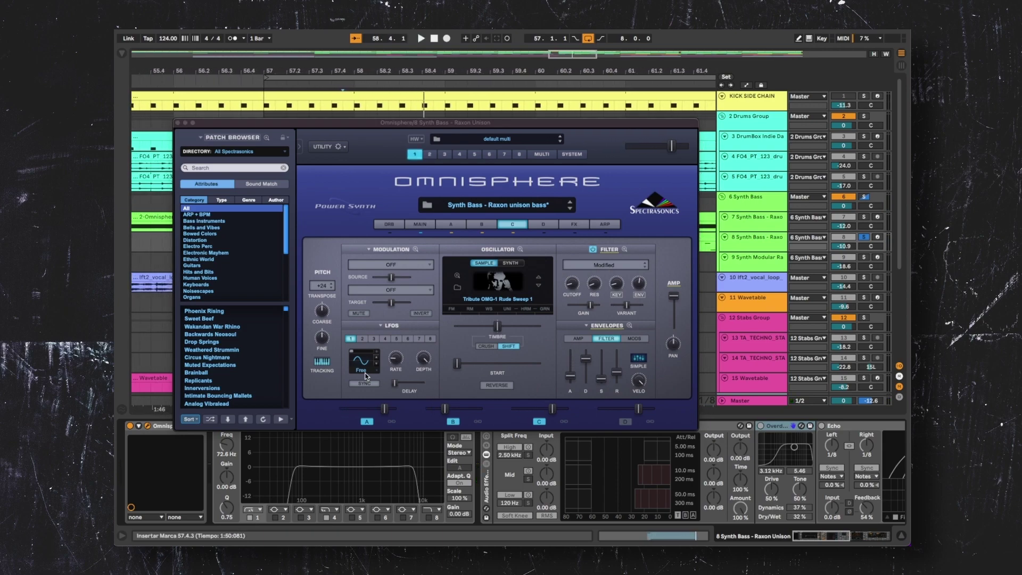
# Close the Omnisphere window and reactivate EQ Eight on the Raxon Unison track
pyautogui.click(178, 123)
pyautogui.click(218, 428)
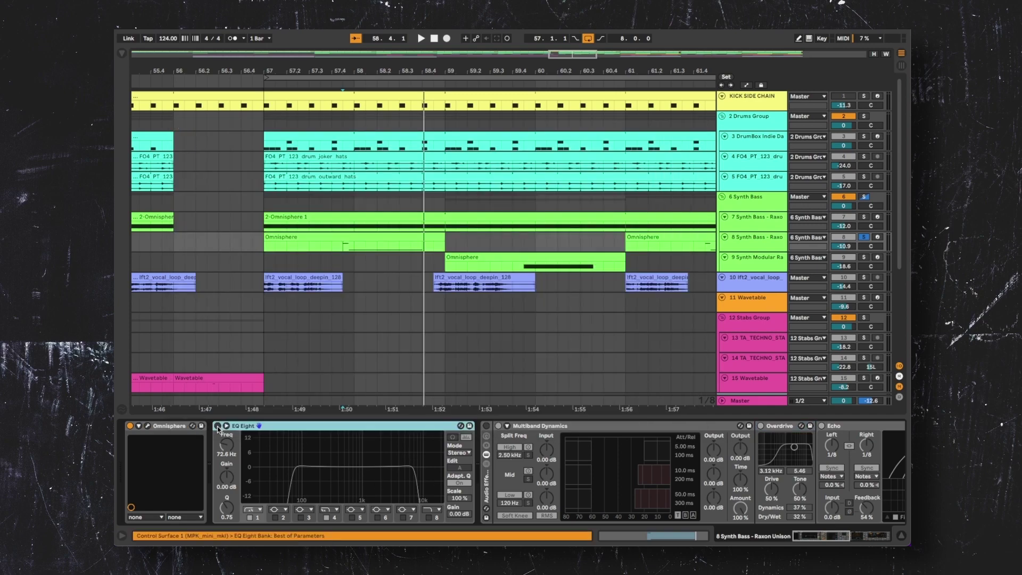
pyautogui.click(217, 427)
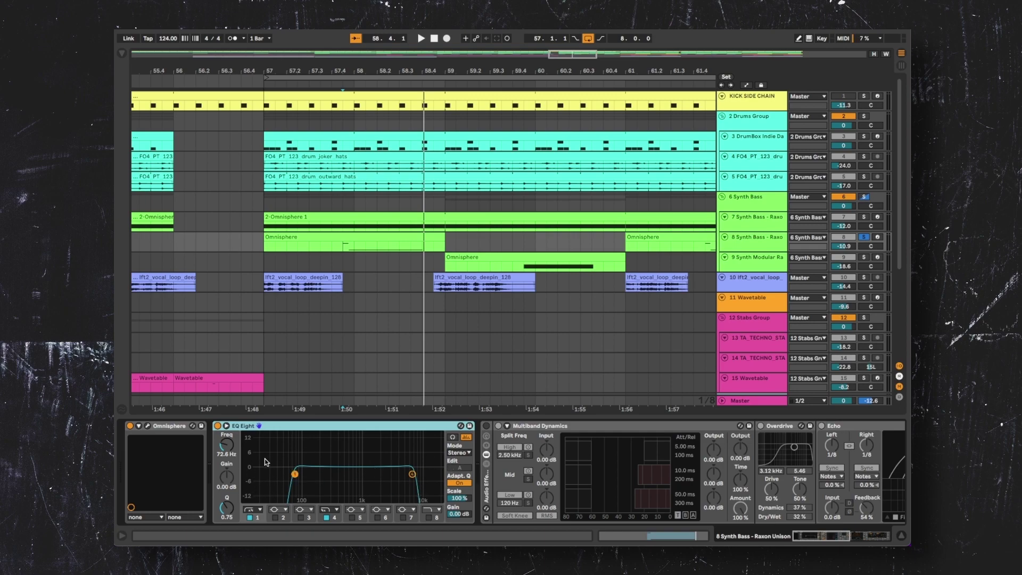
# Reactivate the devices in the Raxon Unison track's audio effect rack and collapse Multiband Dynamics
pyautogui.click(486, 474)
pyautogui.hscroll(-3, 272, 465)
pyautogui.press('0')
pyautogui.hscroll(2, 295, 441)
pyautogui.click(279, 426)
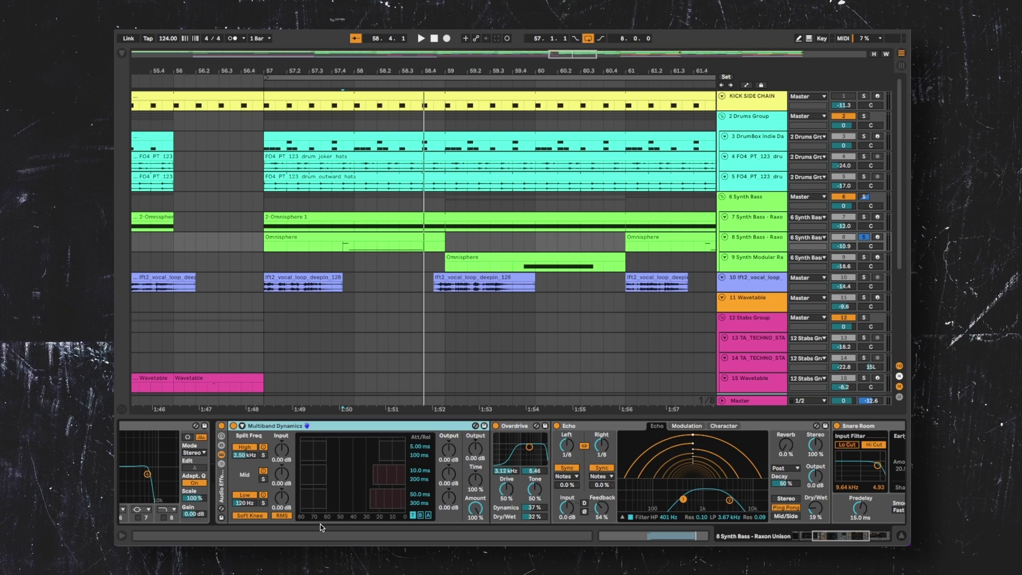
pyautogui.doubleClick(261, 426)
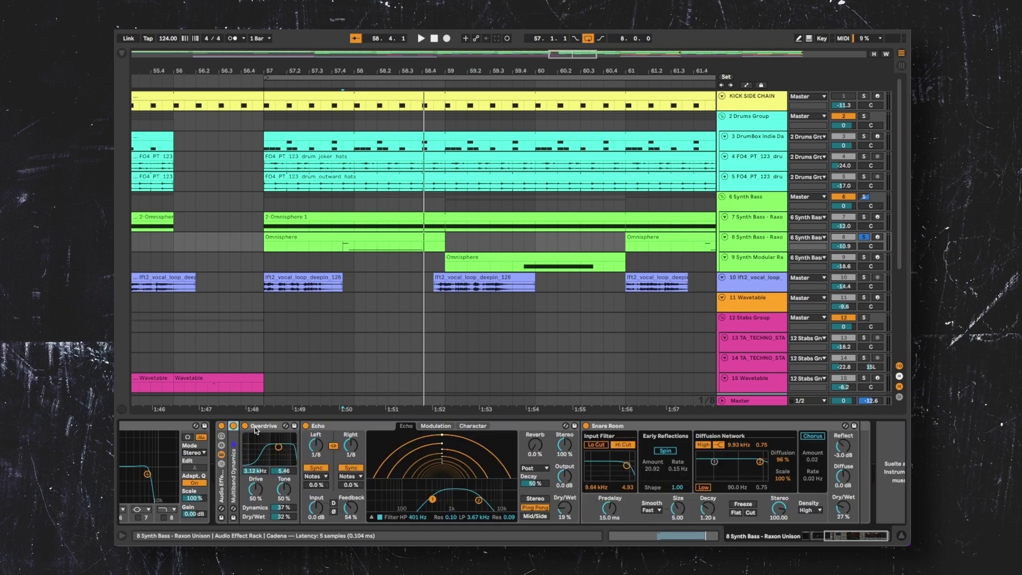
# Examine the settings of the Overdrive, Echo and Snare Room reverb one after another
pyautogui.click(260, 427)
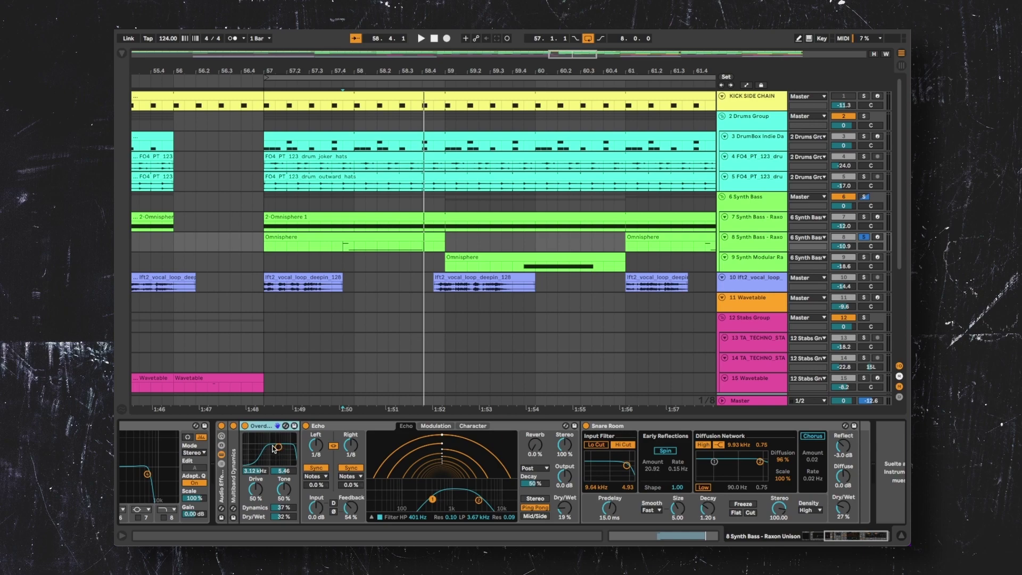
pyautogui.click(327, 428)
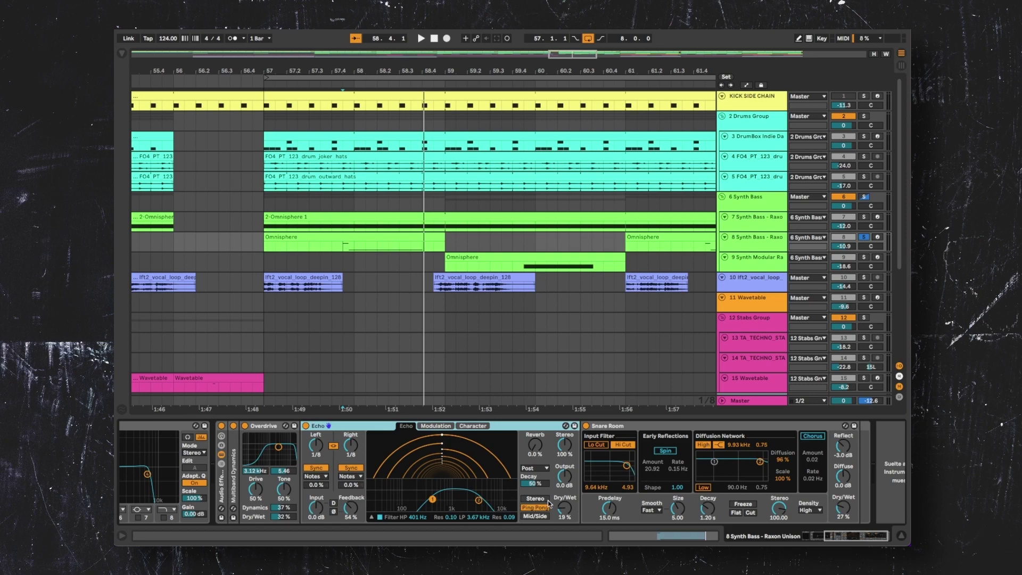
pyautogui.click(584, 428)
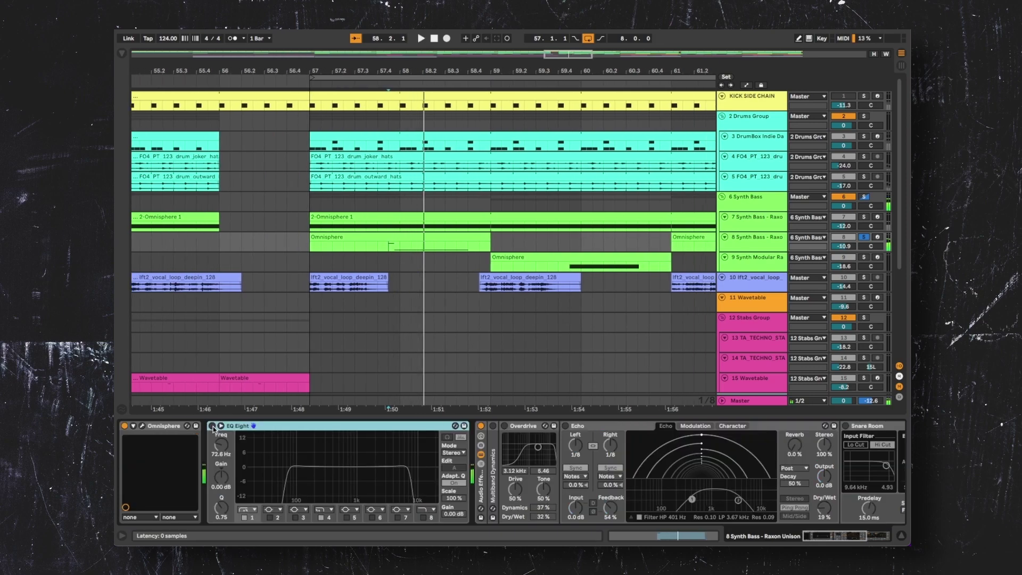
# Reactivate EQ Eight, Multiband Dynamics, Overdrive, Echo and Snare Room one by one while the Raxon Unison bass plays
pyautogui.click(213, 426)
pyautogui.press('space')
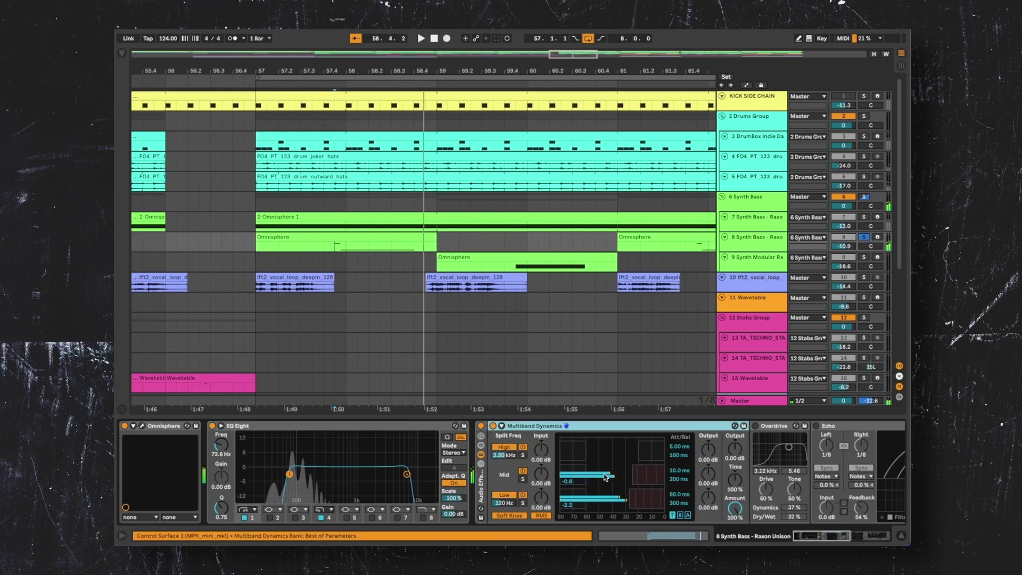
pyautogui.hscroll(5, 732, 468)
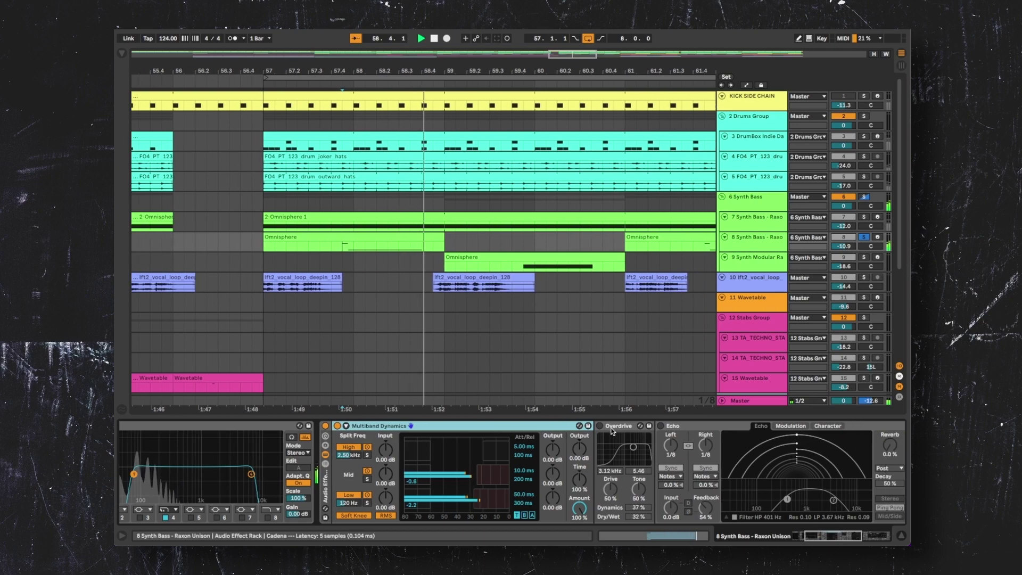
pyautogui.hscroll(5, 585, 453)
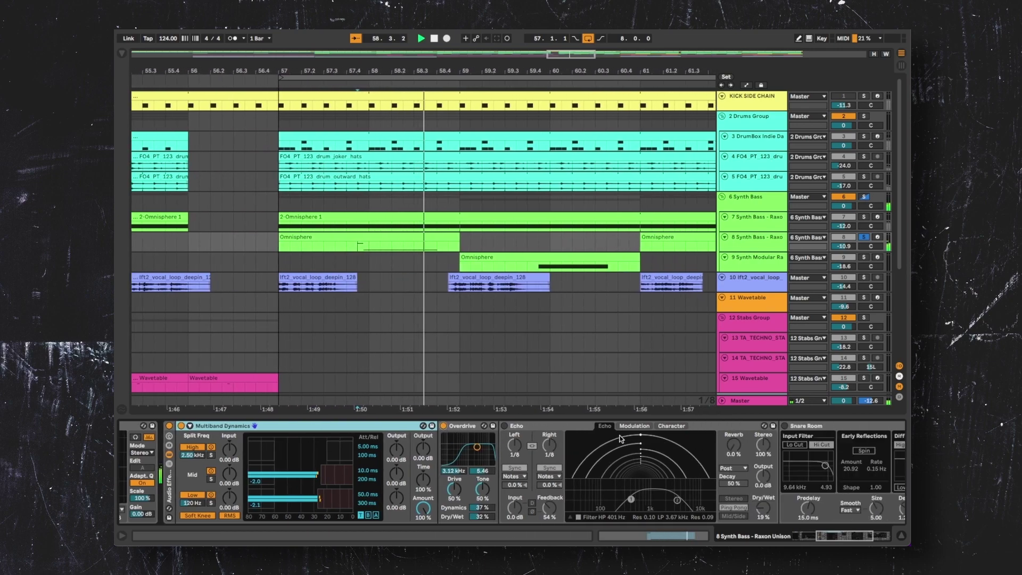
pyautogui.hscroll(5, 548, 438)
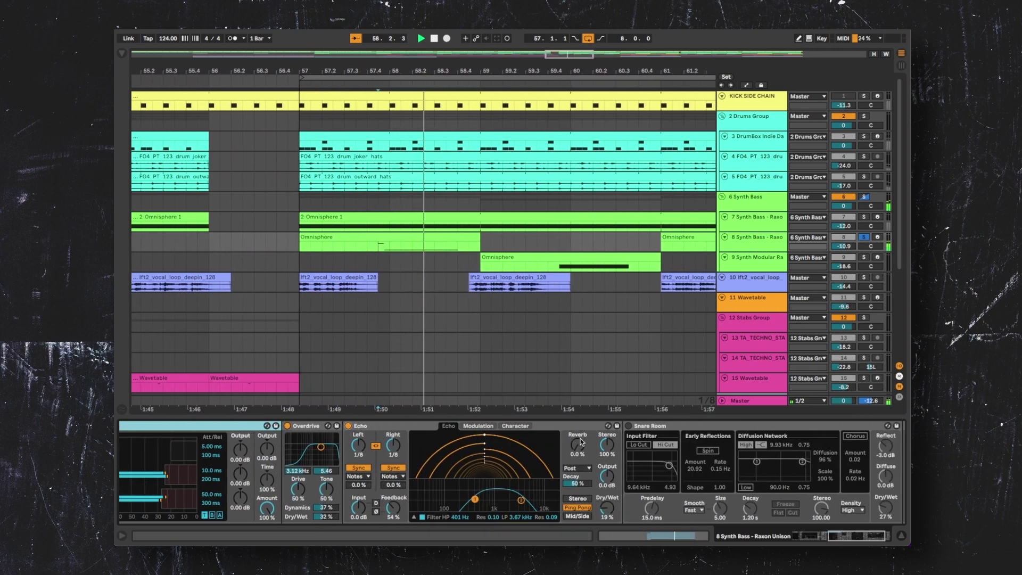
pyautogui.click(630, 426)
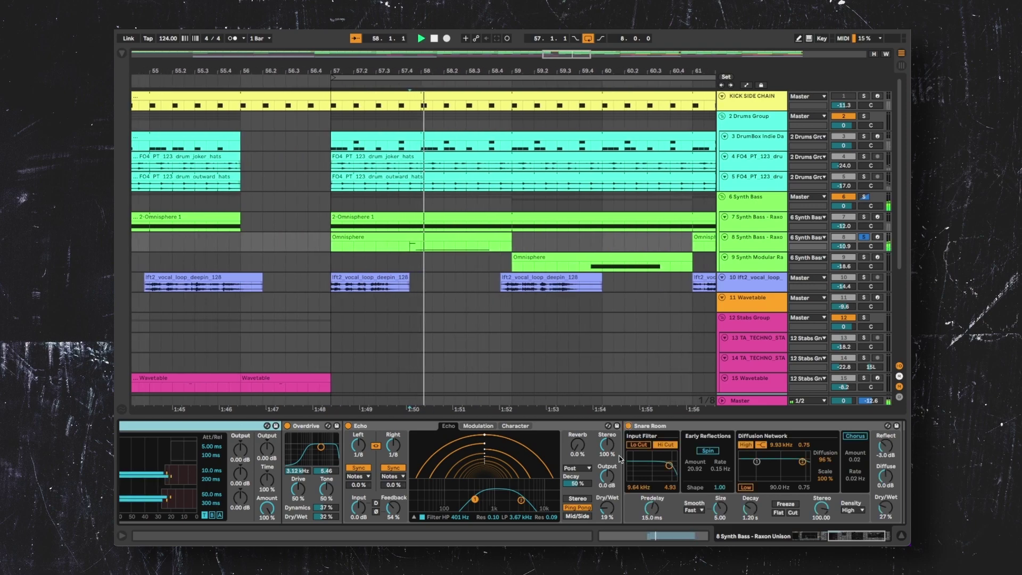
pyautogui.hscroll(-10, 619, 459)
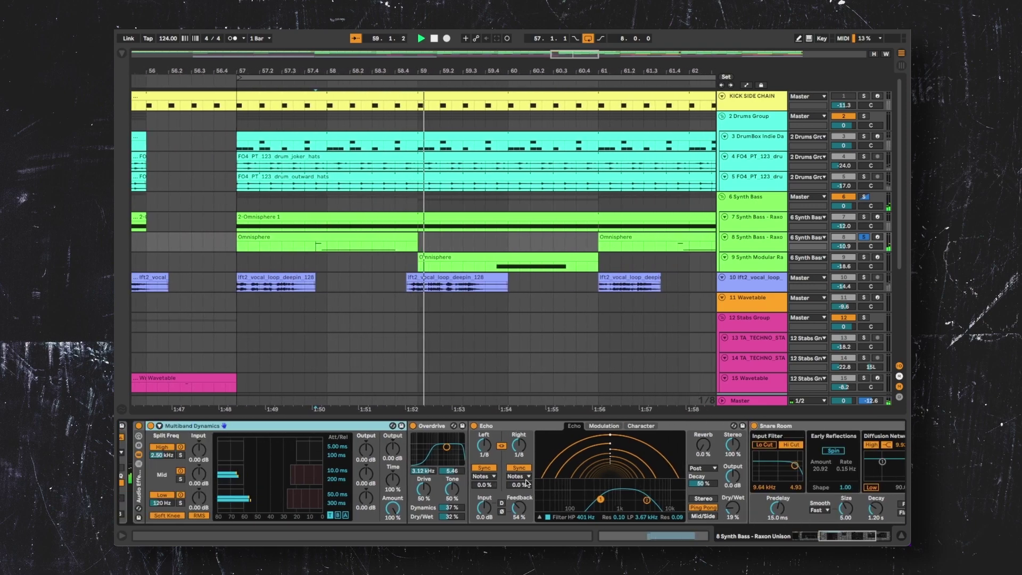
# Set the start position to 59.4.1 in the Synth Modular Raxon clip, solo that track and play it
pyautogui.scroll(-5, 321, 241)
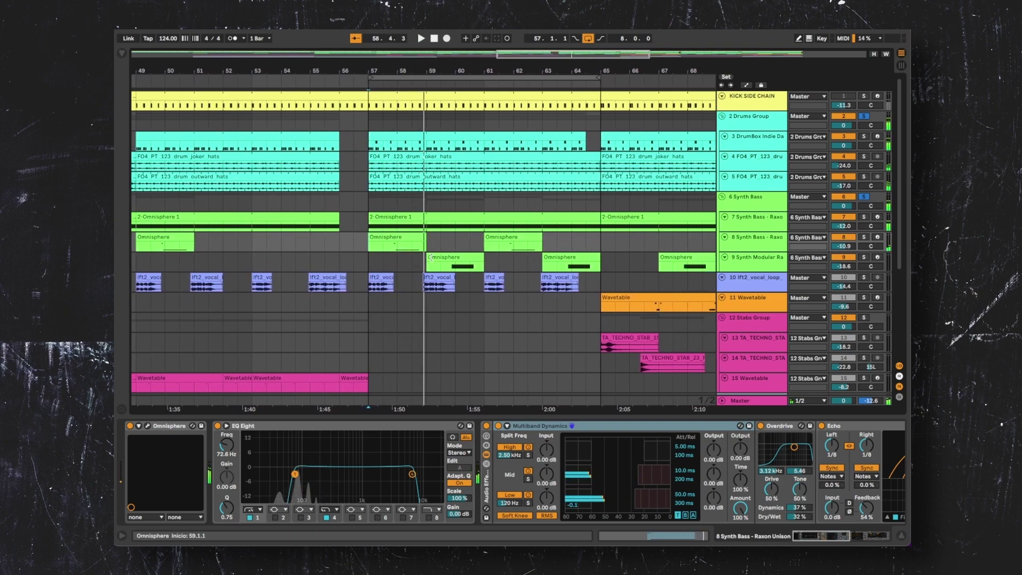
pyautogui.press('space')
pyautogui.scroll(3, 326, 254)
pyautogui.click(326, 255)
pyautogui.scroll(5, 327, 255)
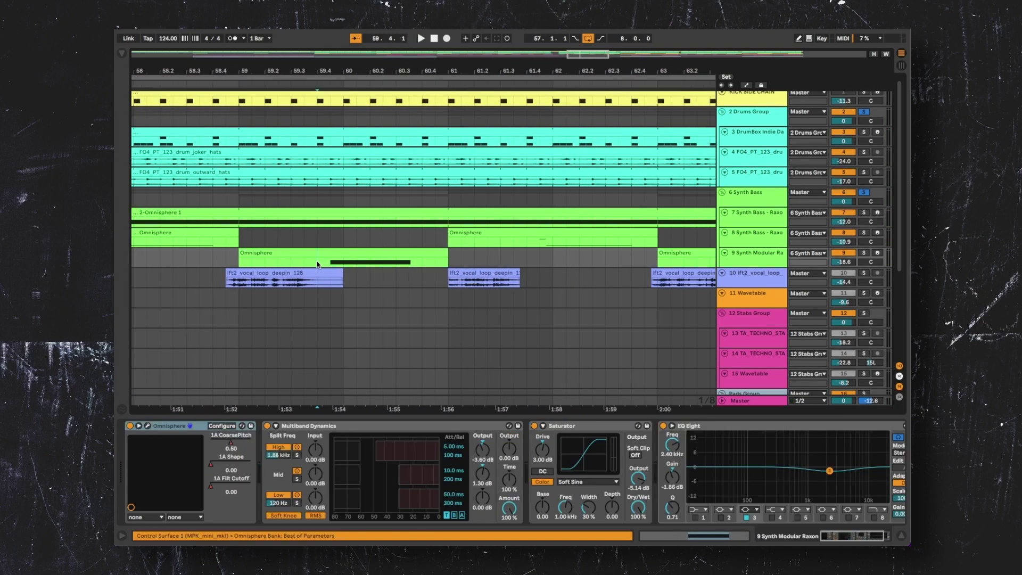
pyautogui.click(864, 253)
pyautogui.press('space')
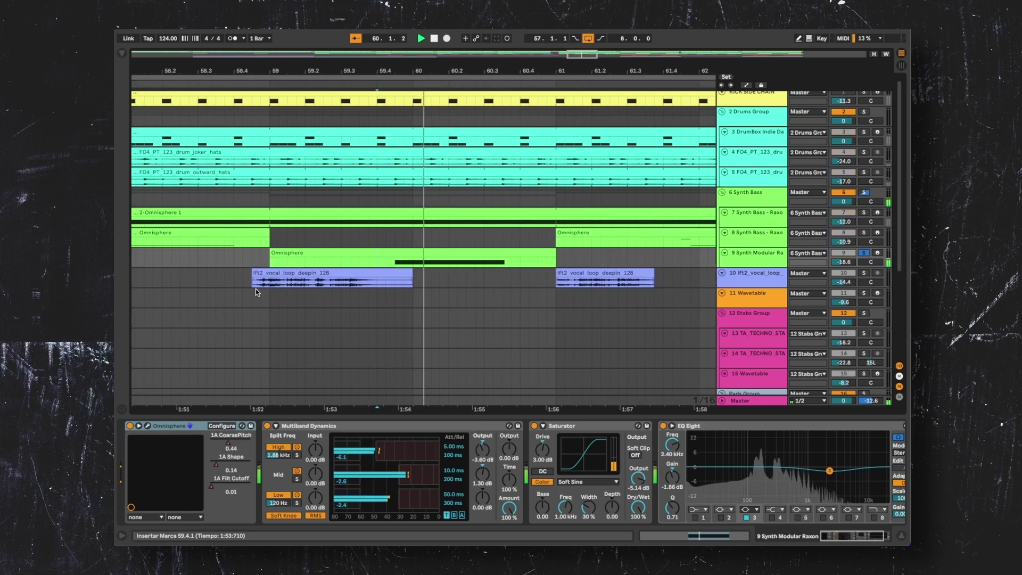
pyautogui.scroll(-5, 558, 263)
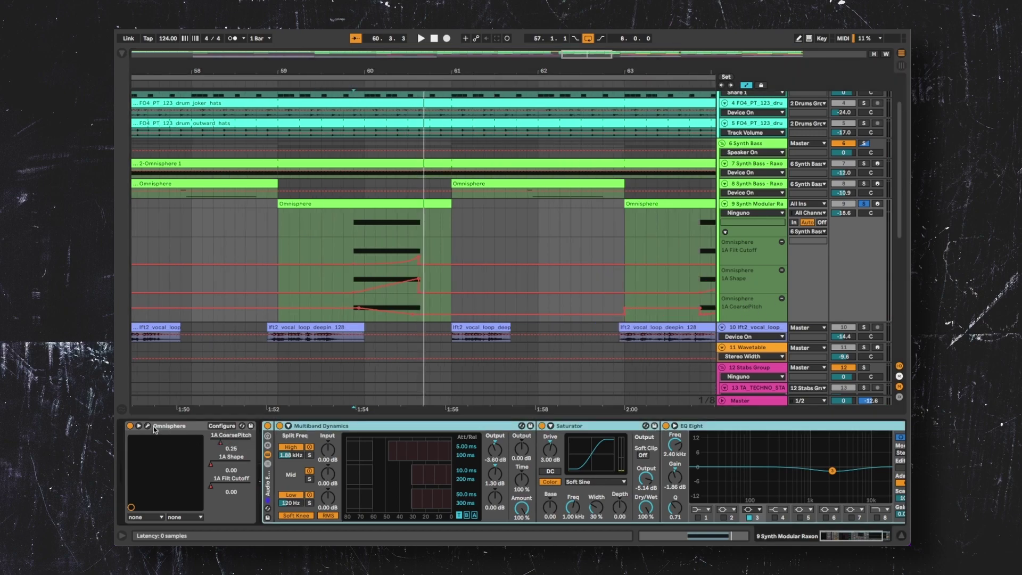
# Bypass the Synth Modular Raxon effect rack and inspect layer A and the arpeggiator in its Omnisphere patch
pyautogui.click(268, 426)
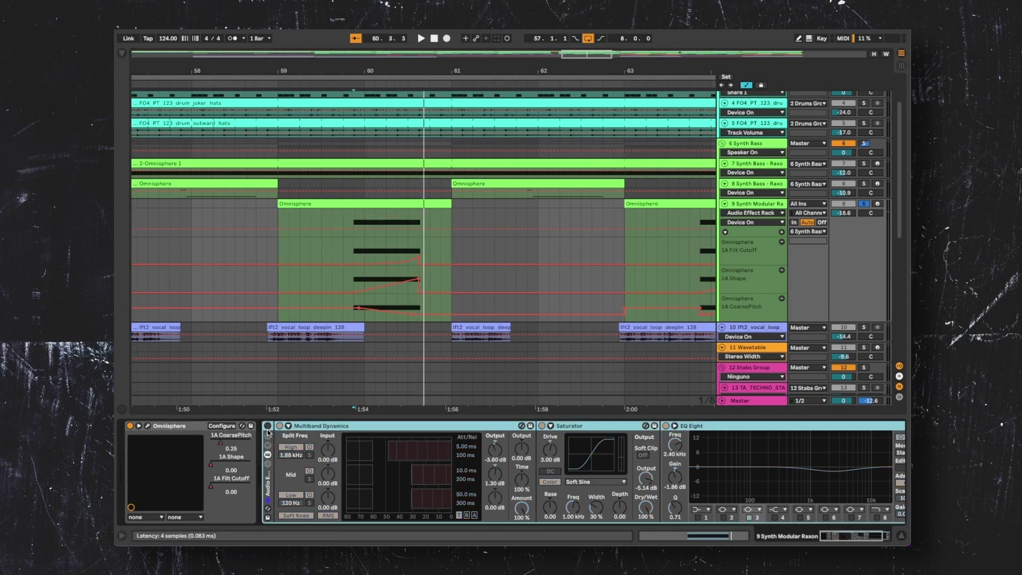
pyautogui.click(148, 425)
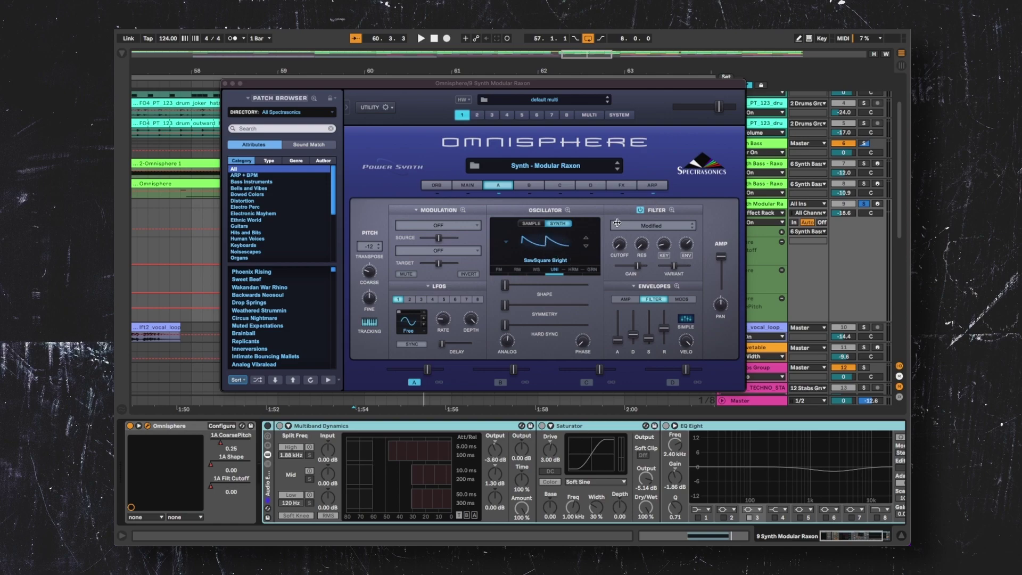
pyautogui.click(653, 184)
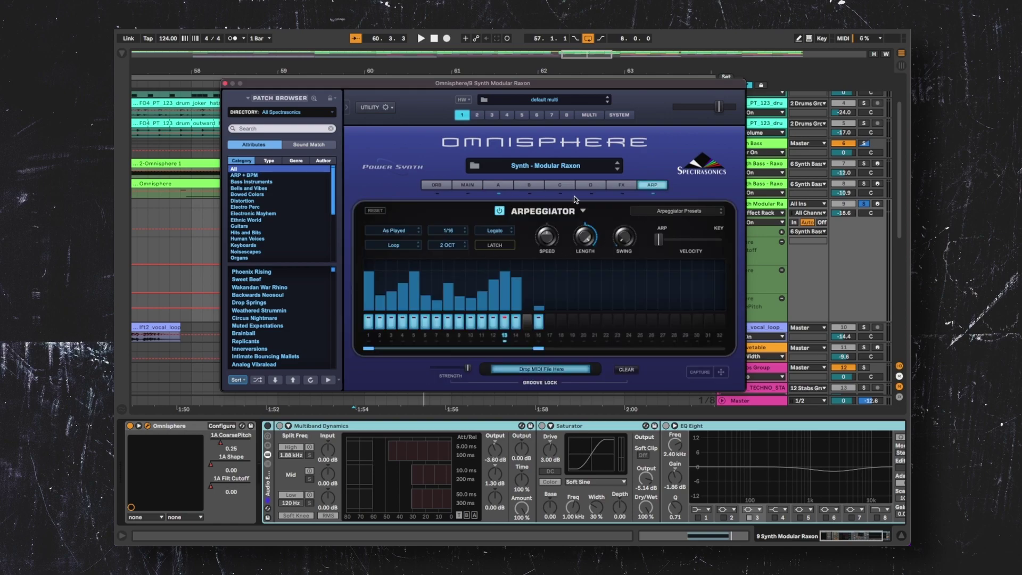
pyautogui.click(499, 185)
# Raise layer A's oscillator Shape to about 0.21 while the modular synth plays, and re-enable the overridden automation
pyautogui.press('space')
pyautogui.press('space')
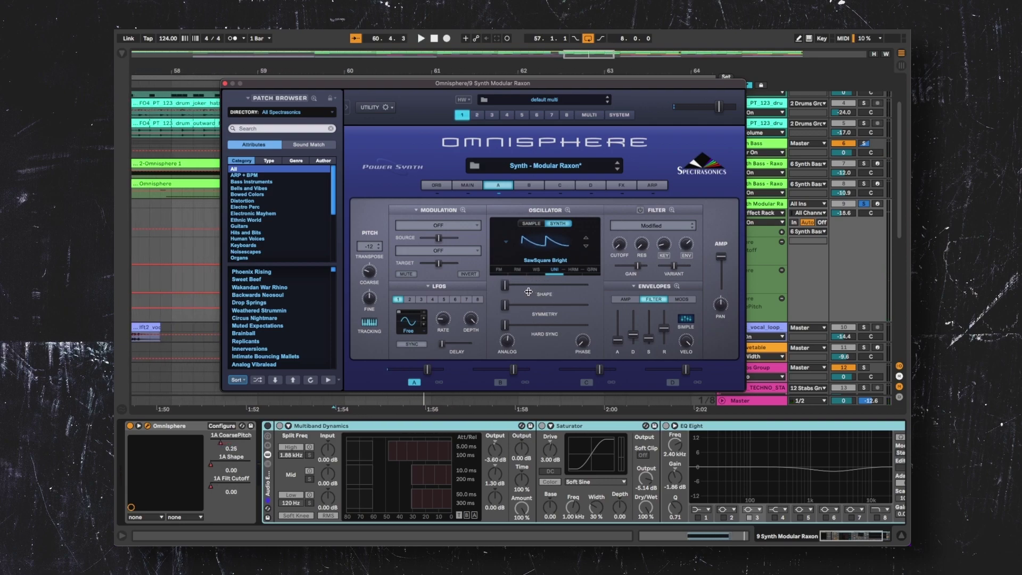
pyautogui.press('space')
pyautogui.moveTo(504, 286)
pyautogui.mouseDown()
pyautogui.moveTo(578, 286)
pyautogui.moveTo(506, 286)
pyautogui.moveTo(522, 286)
pyautogui.mouseUp()
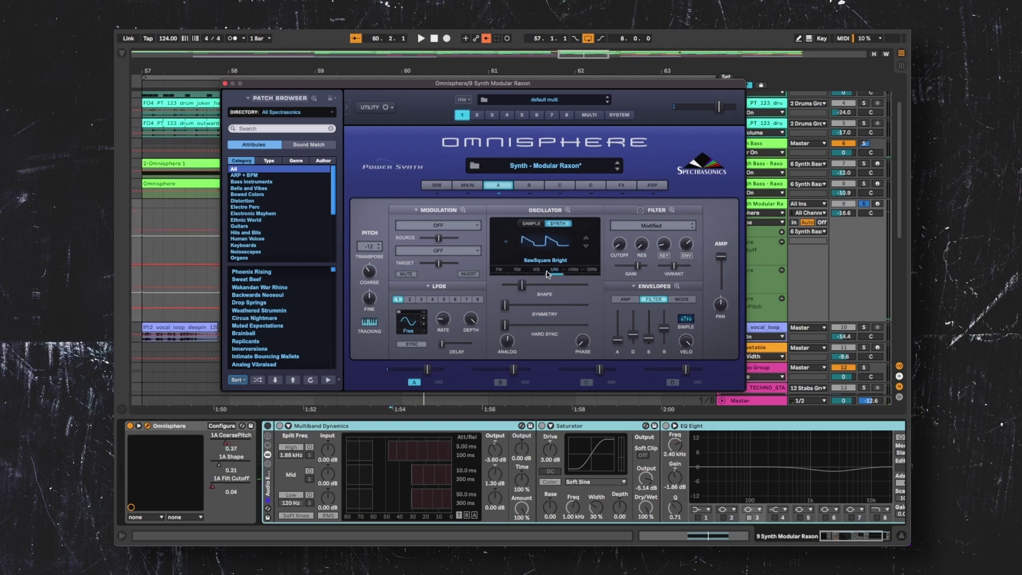
pyautogui.click(487, 38)
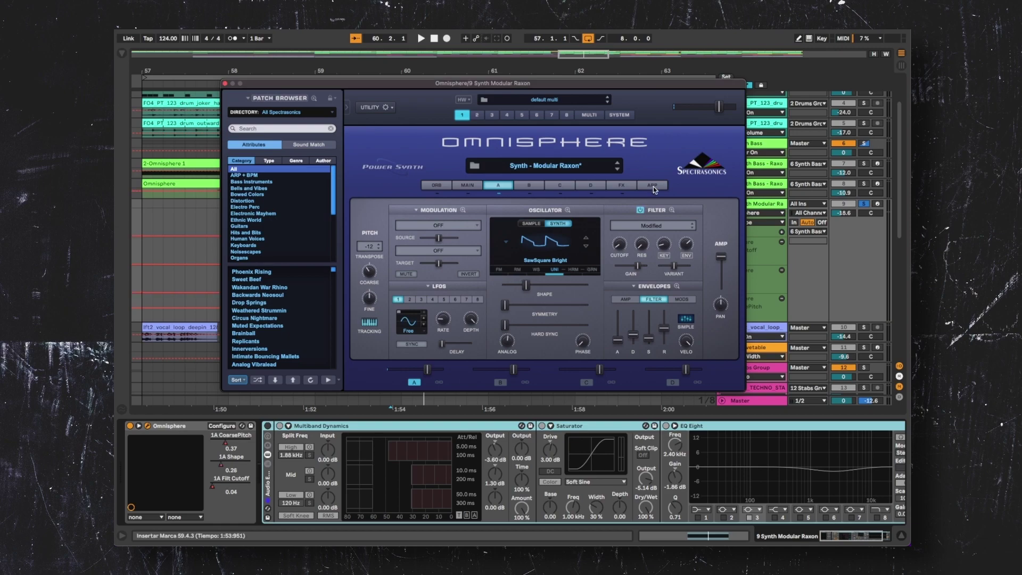
# Inspect the Synth Modular Raxon patch's arpeggiator during playback, return to layer A and review the track's automation lanes
pyautogui.click(653, 187)
pyautogui.press('space')
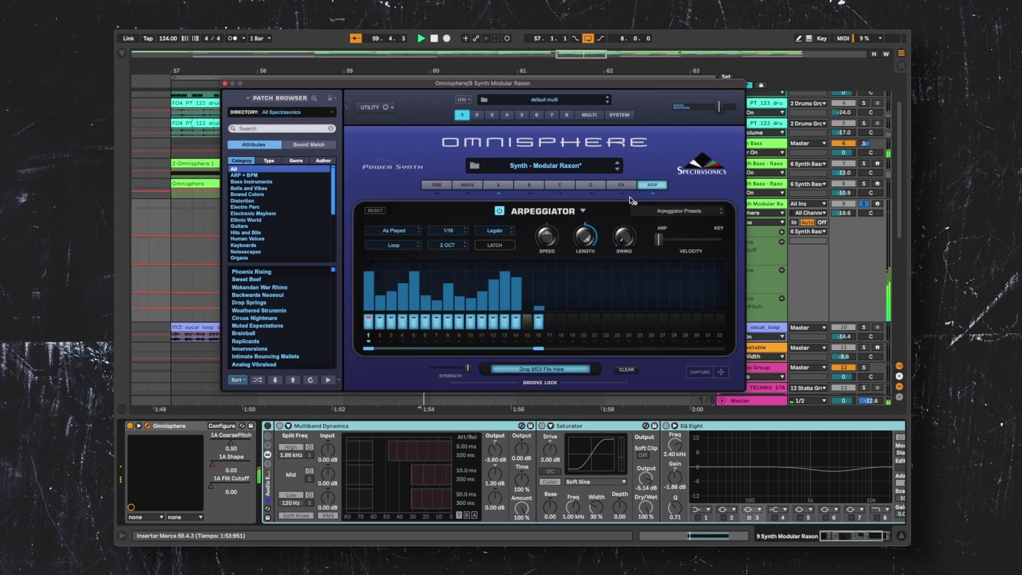
pyautogui.click(494, 185)
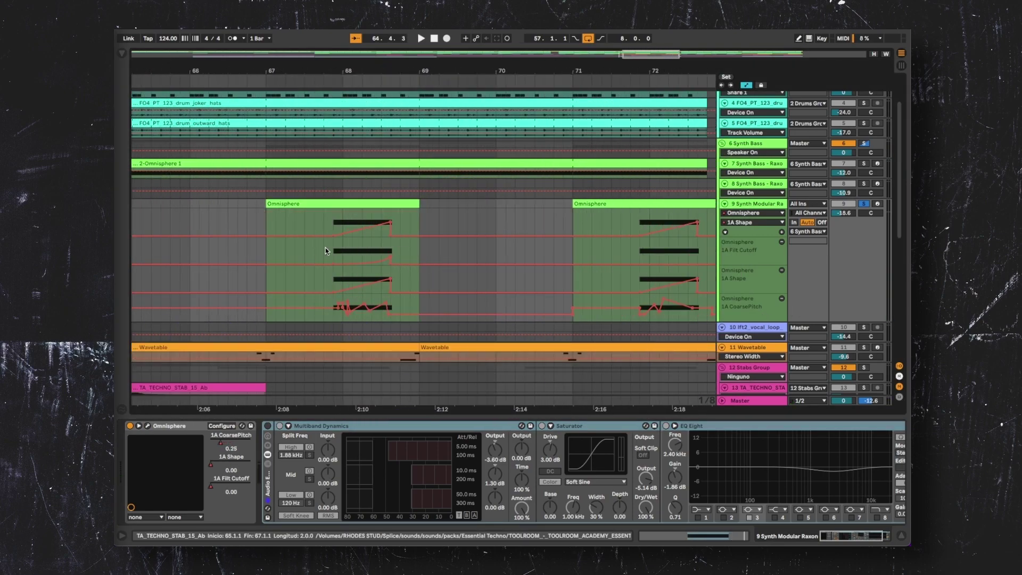
pyautogui.scroll(-5, 342, 316)
pyautogui.scroll(10, 383, 319)
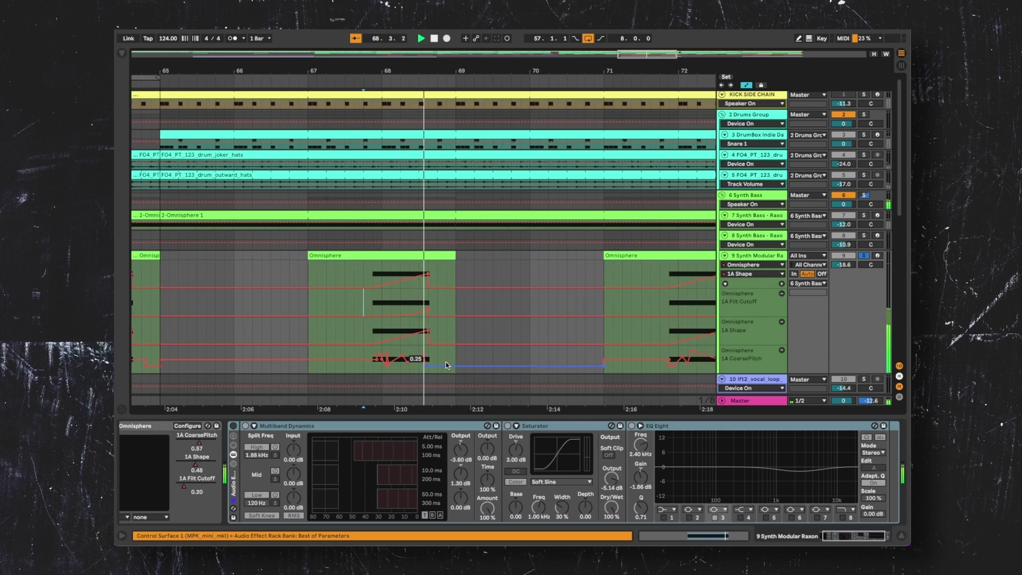
# Play the modular synth around bar 67, unsolo its track and audition it in the full mix from 67.1.1 and 71.4.1
pyautogui.click(291, 307)
pyautogui.press('space')
pyautogui.press('s')
pyautogui.press('space')
pyautogui.scroll(-2, 445, 285)
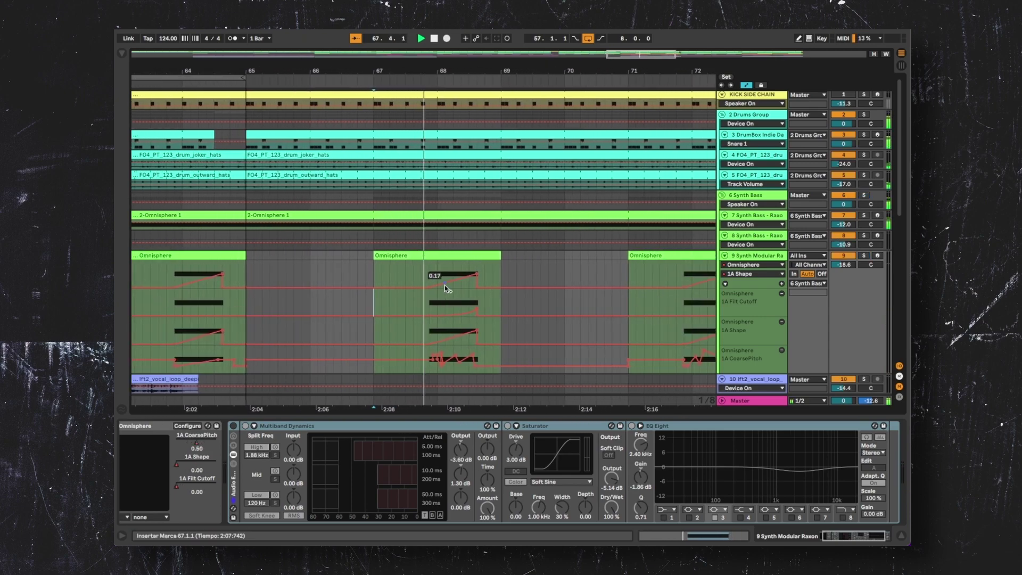
pyautogui.scroll(-2, 445, 285)
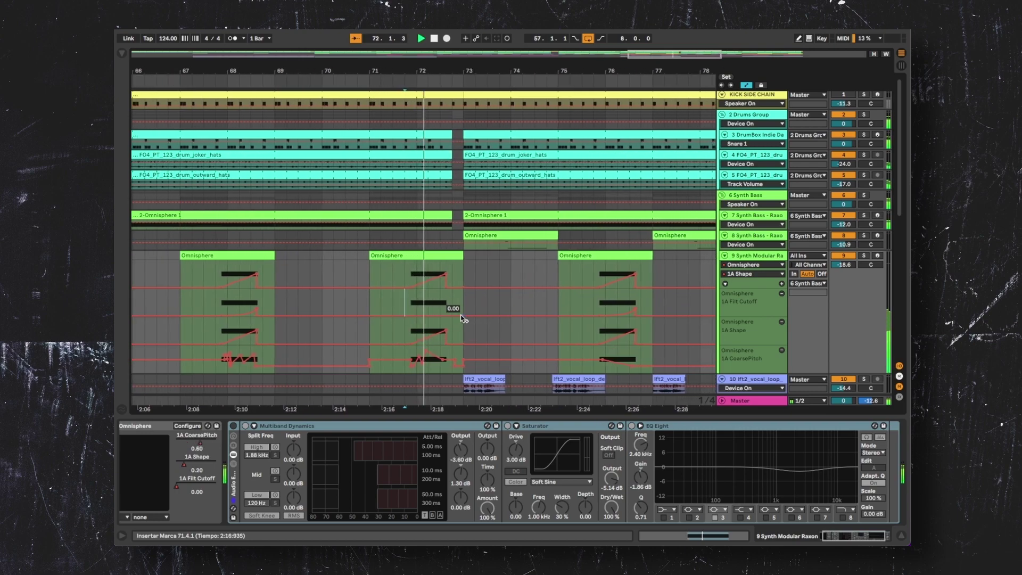
pyautogui.scroll(-4, 461, 318)
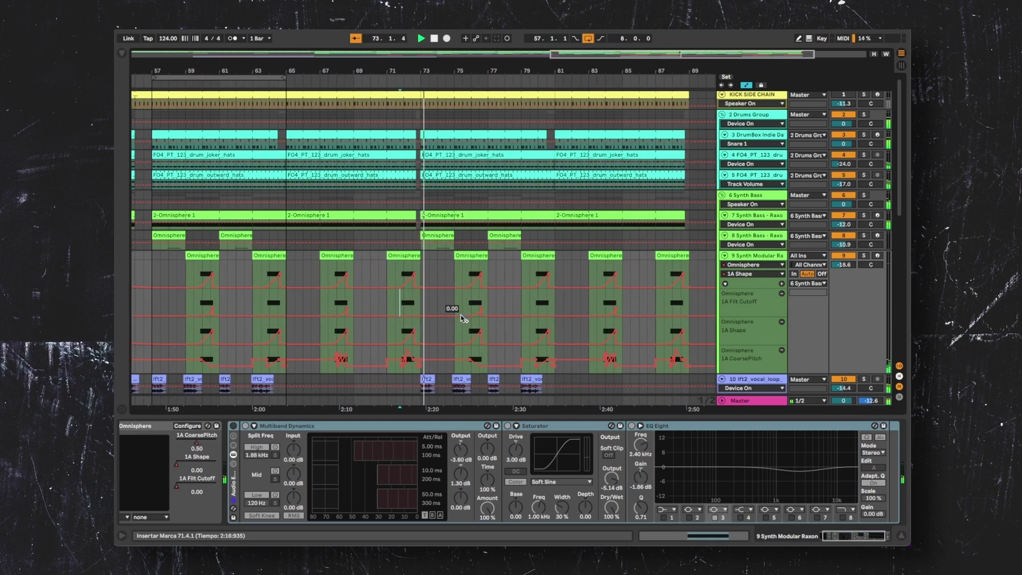
pyautogui.press('space')
# Reactivate the Synth Modular Raxon effect rack and play the full mix from 59.3.1
pyautogui.scroll(3, 461, 318)
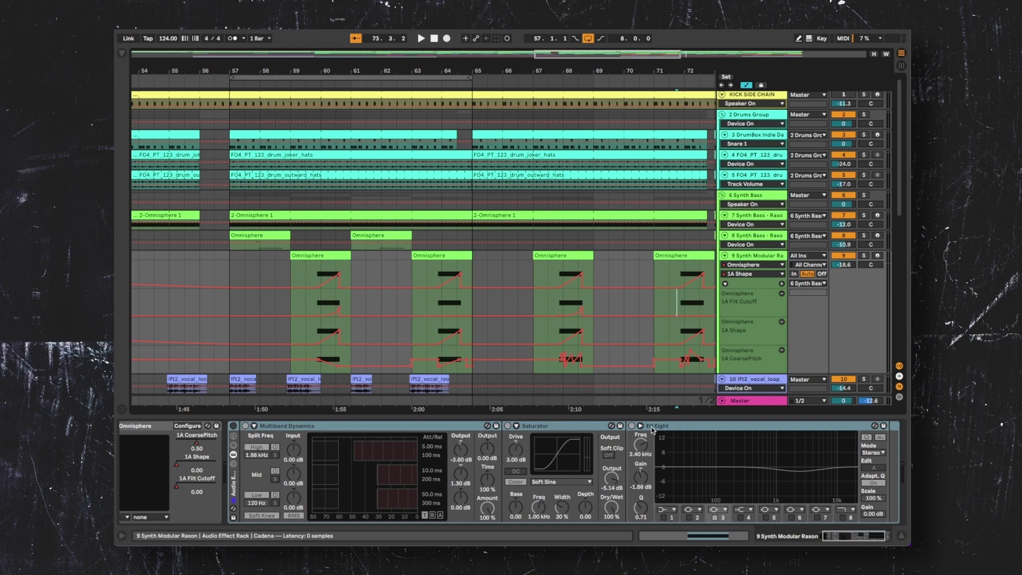
pyautogui.click(234, 425)
pyautogui.click(331, 307)
pyautogui.press('space')
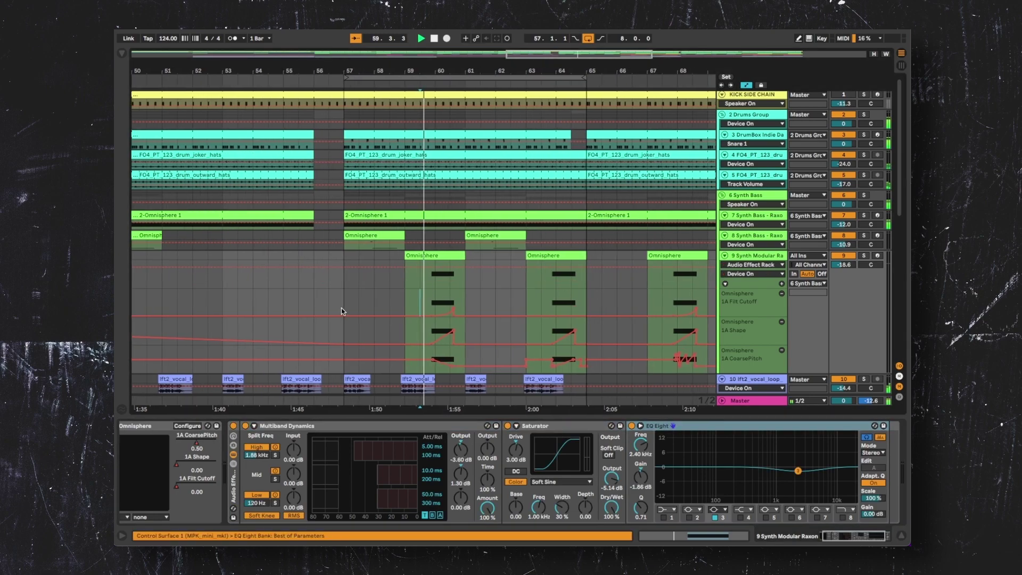
pyautogui.scroll(3, 447, 298)
pyautogui.scroll(-2, 445, 300)
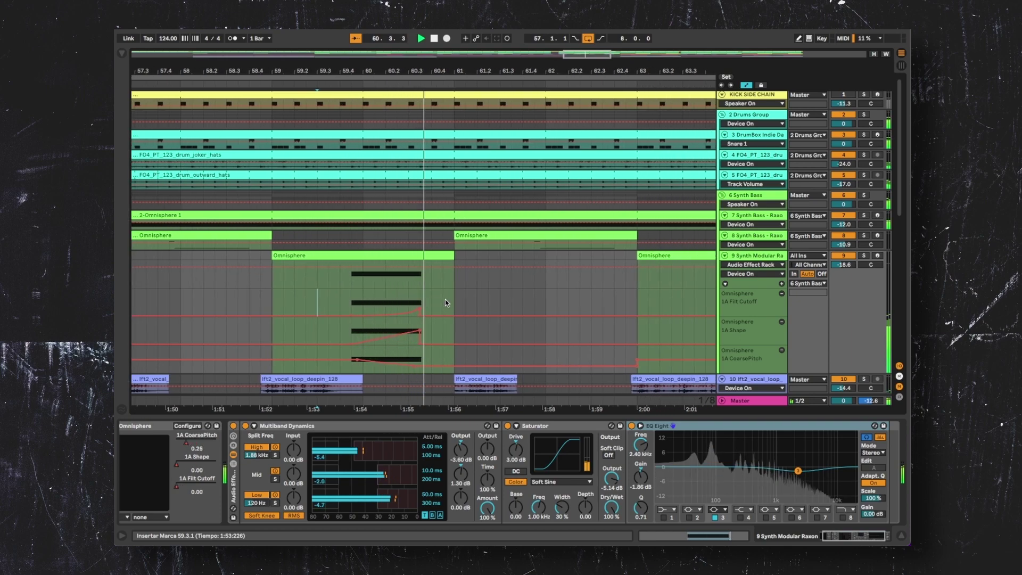
pyautogui.press('space')
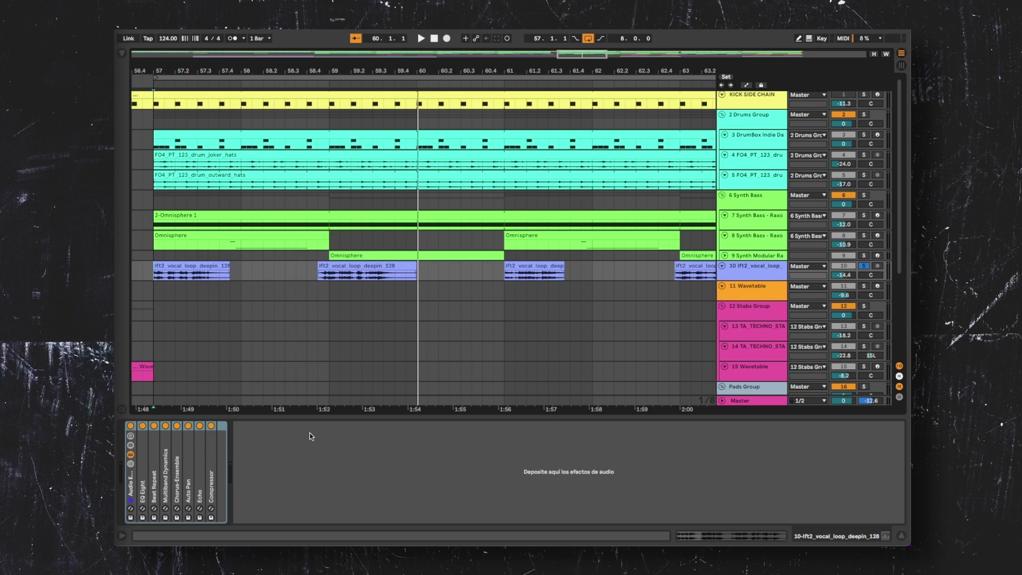
# Unfold Beat Repeat, Chorus-Ensemble, Auto Pan, Echo and Compressor in the vocal loop's effect rack to inspect them
pyautogui.scroll(-2, 262, 319)
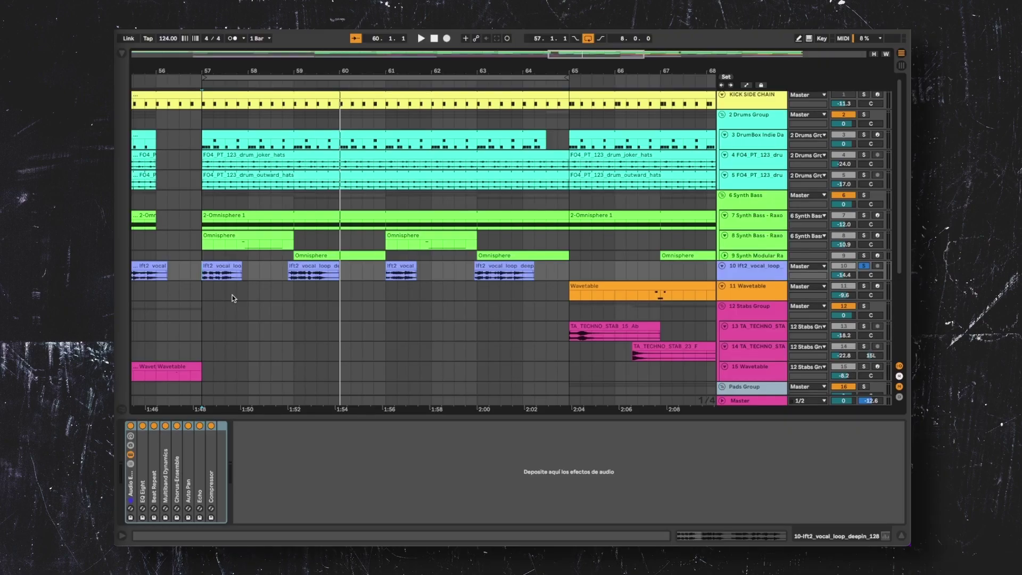
pyautogui.doubleClick(153, 477)
pyautogui.click(306, 347)
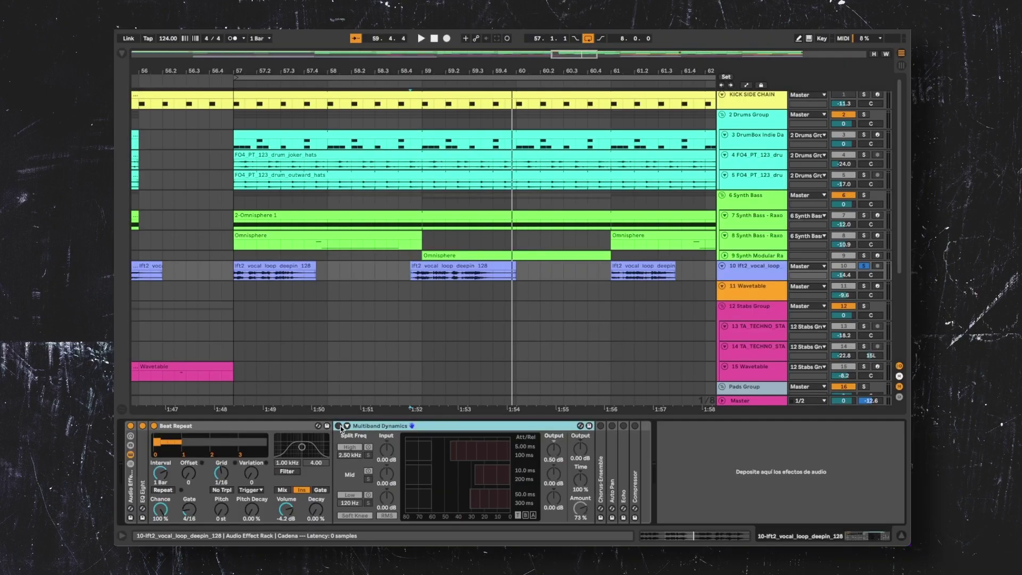
pyautogui.doubleClick(601, 479)
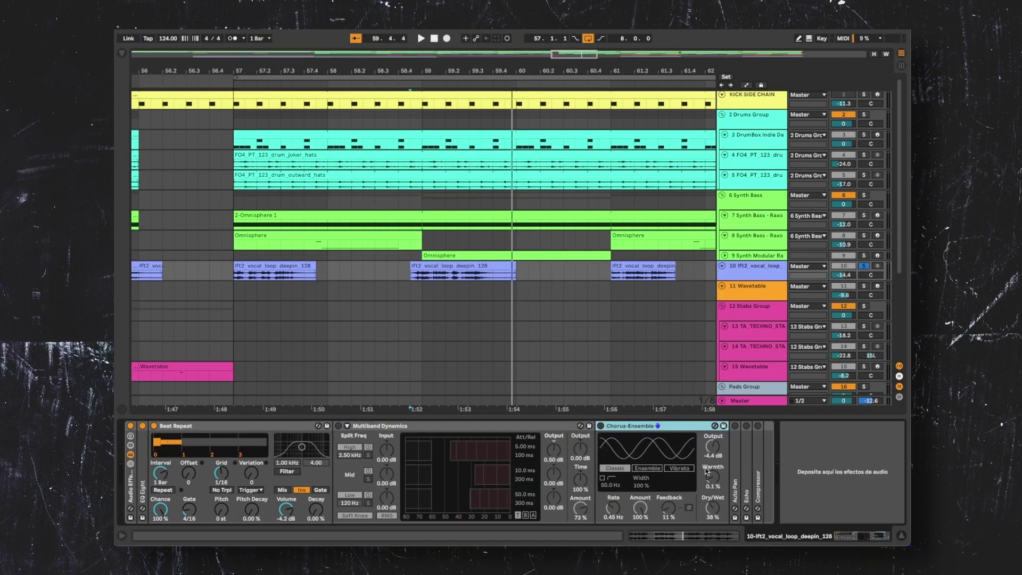
pyautogui.doubleClick(735, 473)
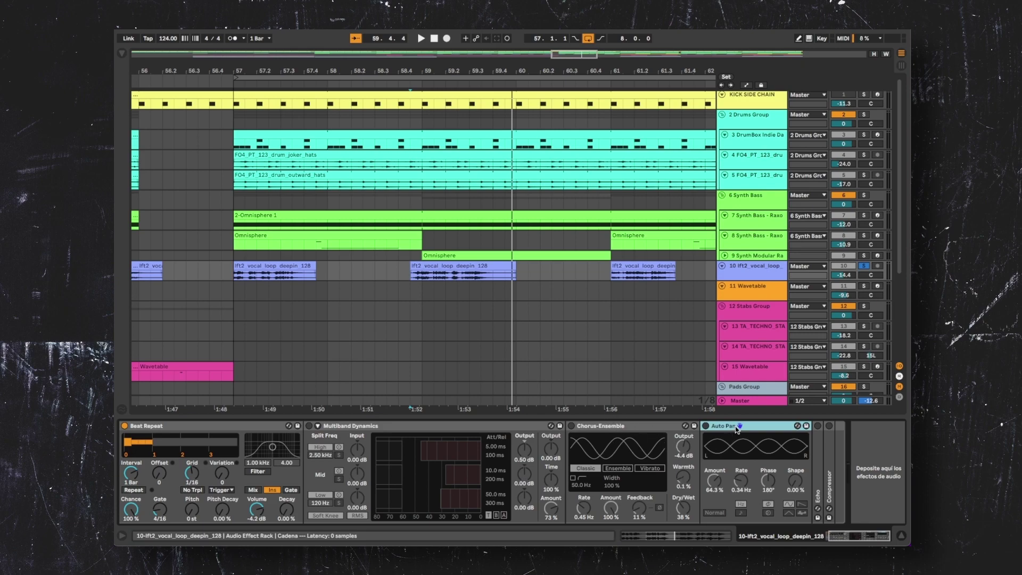
pyautogui.doubleClick(818, 469)
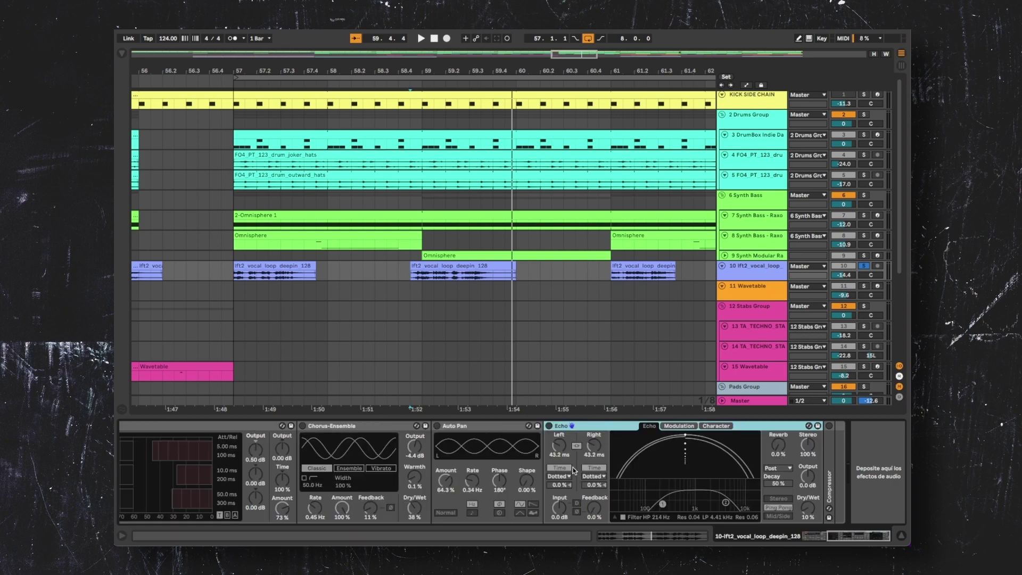
pyautogui.doubleClick(829, 479)
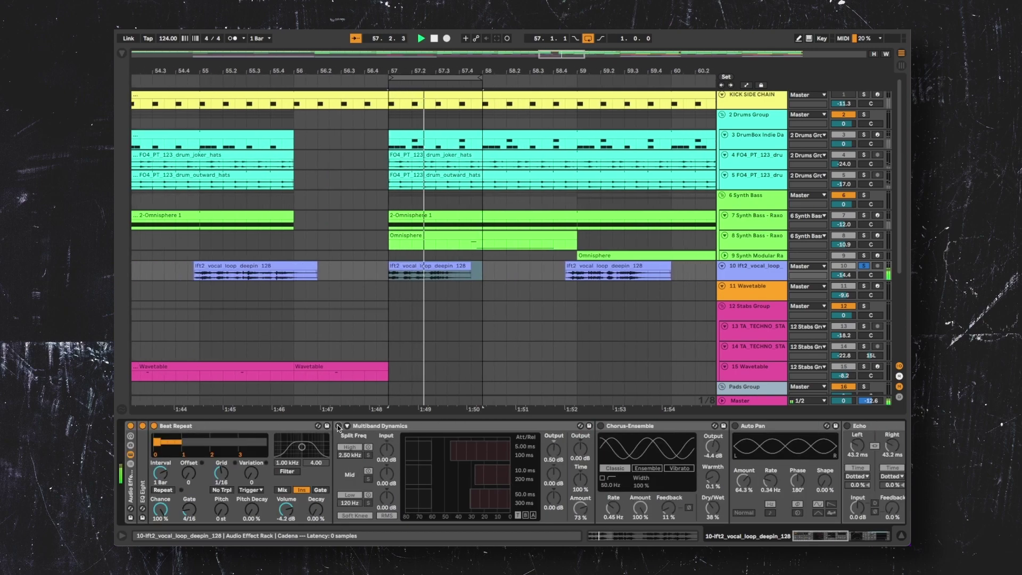
# Reactivate Multiband Dynamics, Chorus-Ensemble and Auto Pan one by one while the vocal loop plays
pyautogui.click(339, 426)
pyautogui.click(600, 426)
pyautogui.hscroll(3, 680, 487)
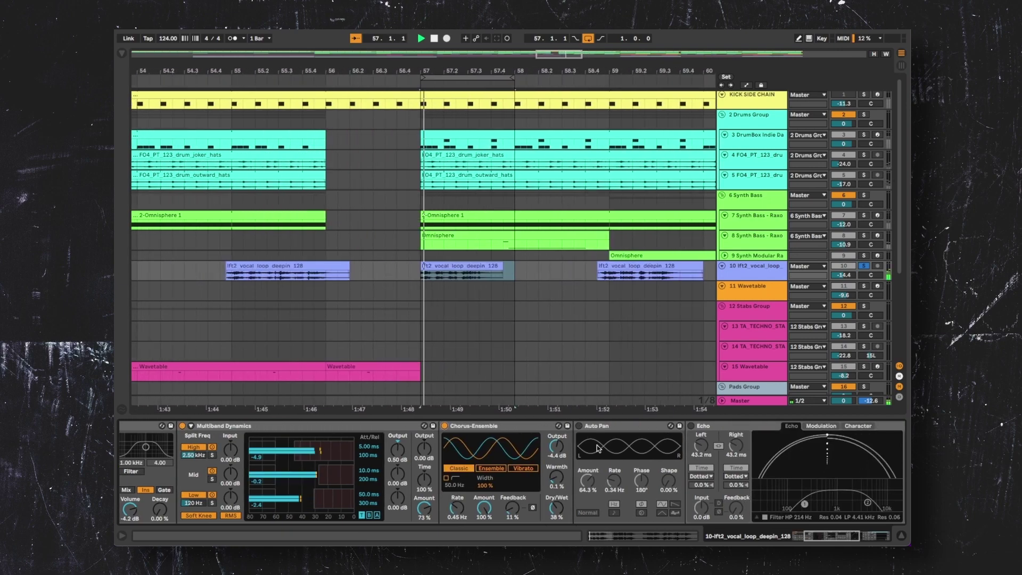
pyautogui.click(580, 426)
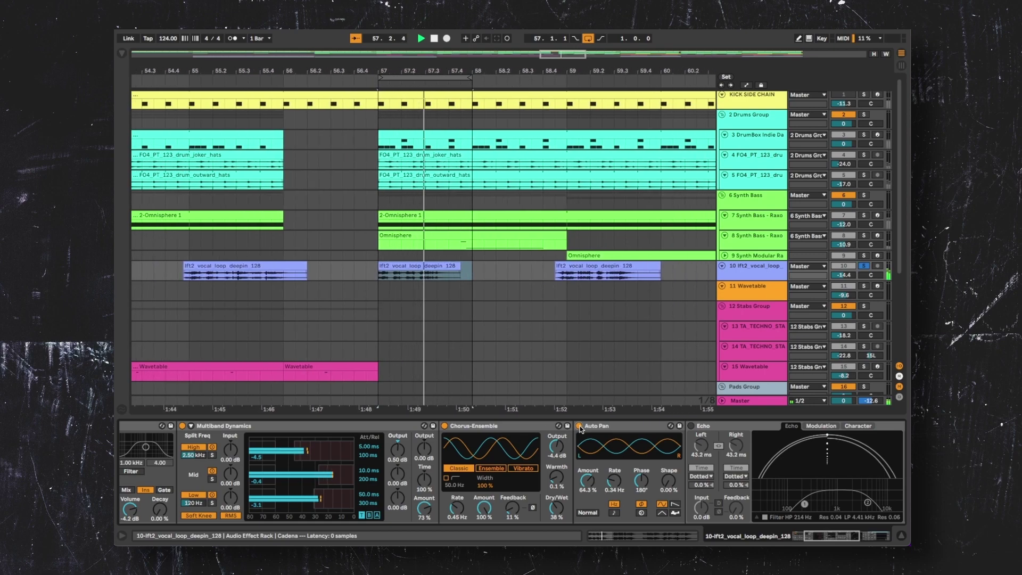
# Reactivate Echo and the sidechain Compressor on the vocal loop and resume playback
pyautogui.hscroll(1, 634, 427)
pyautogui.click(632, 426)
pyautogui.hscroll(3, 633, 427)
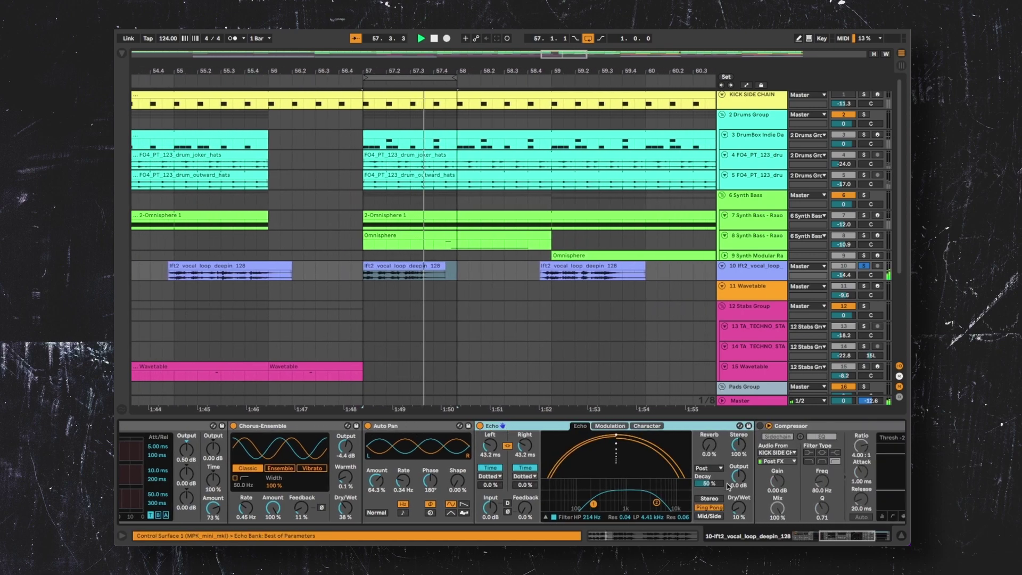
pyautogui.moveTo(739, 508)
pyautogui.mouseDown()
pyautogui.moveTo(739, 472)
pyautogui.moveTo(739, 508)
pyautogui.mouseUp()
pyautogui.hscroll(3, 738, 480)
pyautogui.hscroll(1, 738, 480)
pyautogui.press('space')
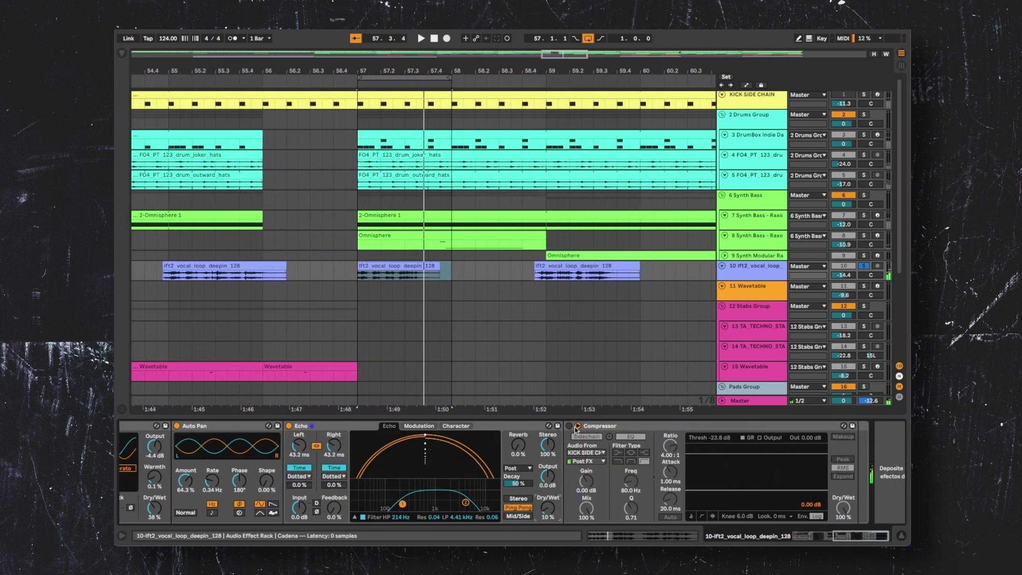
pyautogui.press('space')
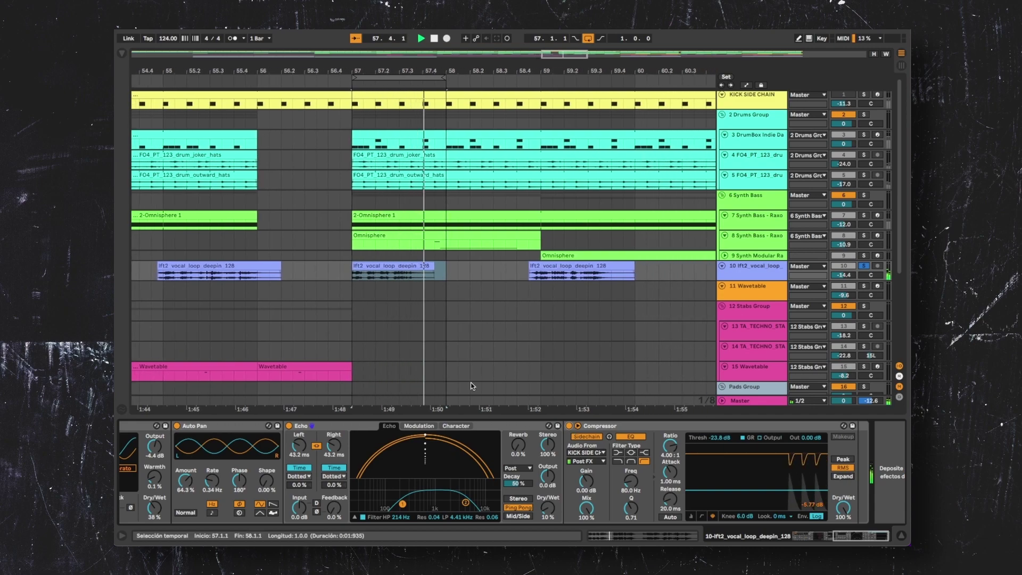
# Unsolo the vocal loop, turn off looping and compare its effect rack bypassed and active in the full mix
pyautogui.press('-')
pyautogui.hscroll(-2, 344, 486)
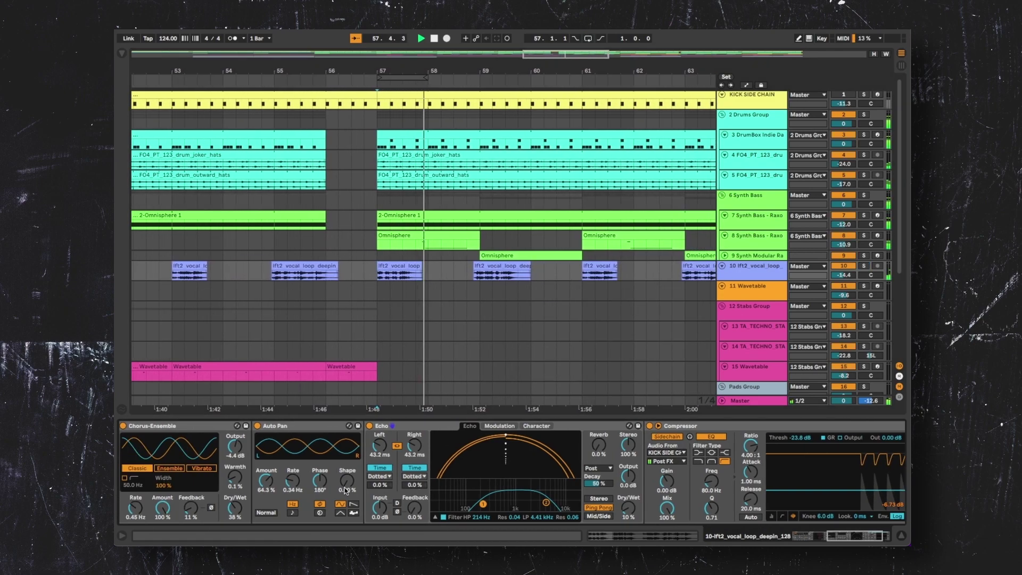
pyautogui.hscroll(-8, 246, 433)
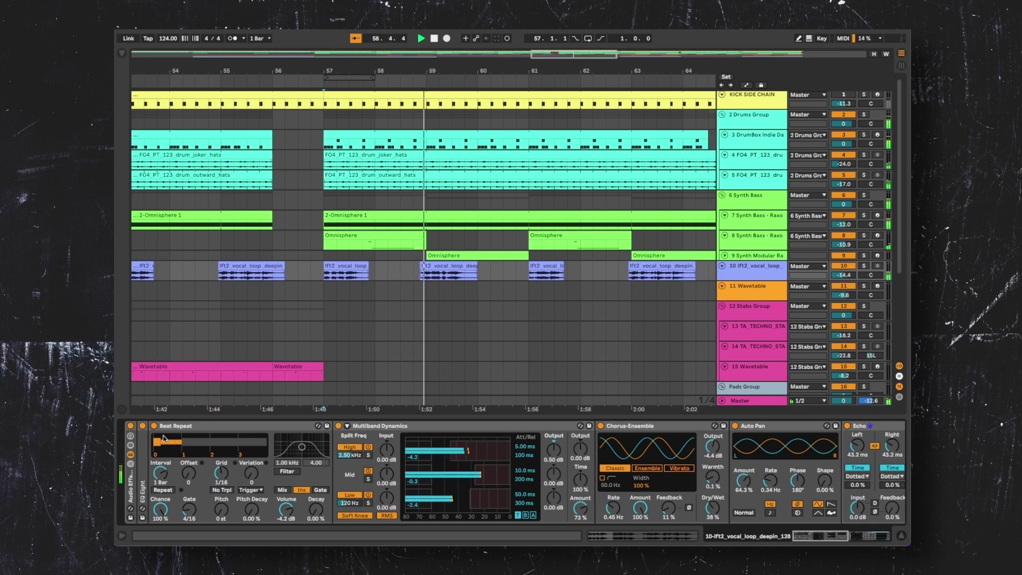
pyautogui.click(130, 426)
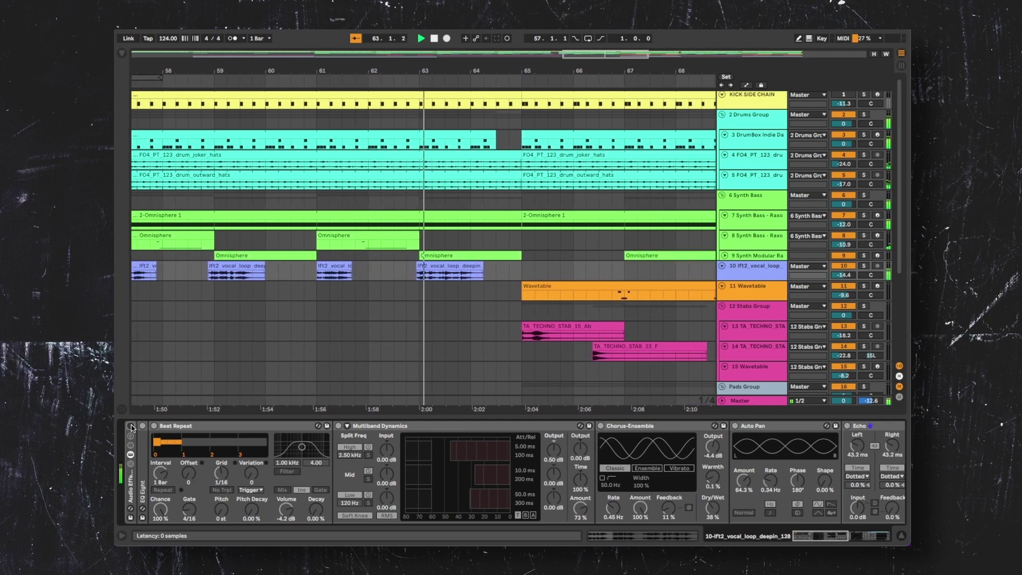
pyautogui.click(131, 427)
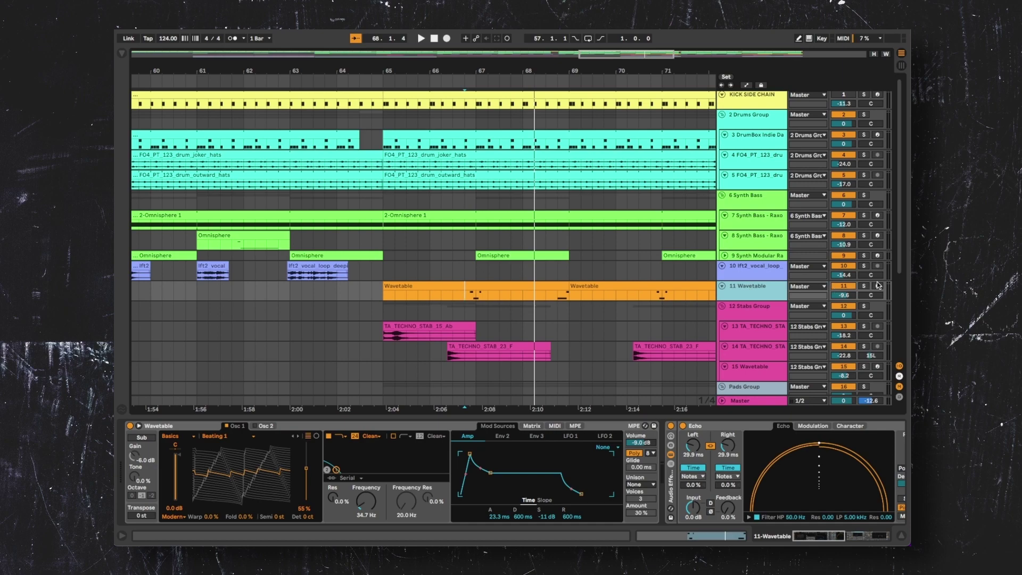
# Solo track 11 Wavetable, bypass its effect rack and look through the wavetables available for Osc 1
pyautogui.click(864, 286)
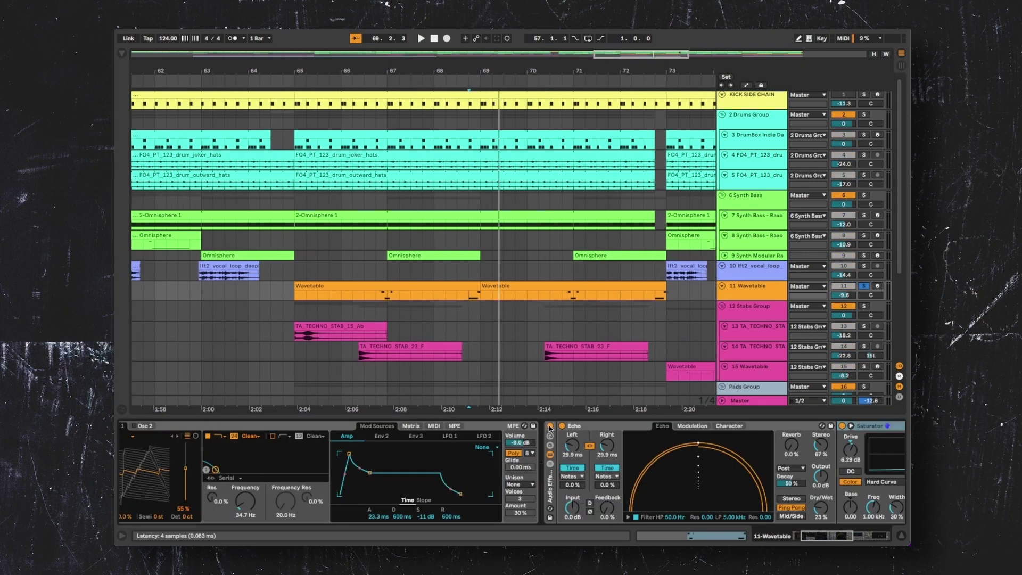
pyautogui.click(549, 428)
pyautogui.hscroll(-3, 217, 496)
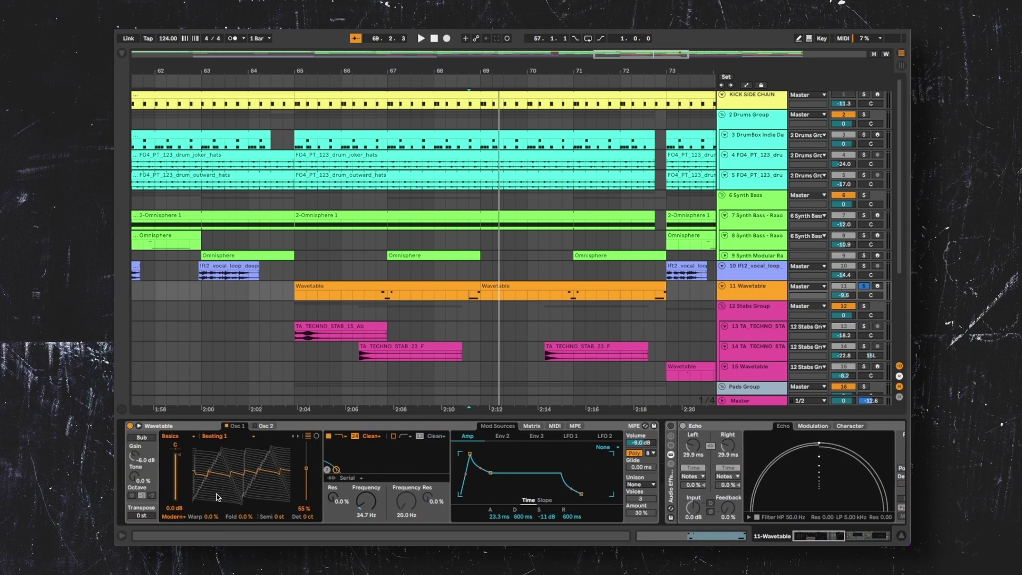
pyautogui.click(215, 437)
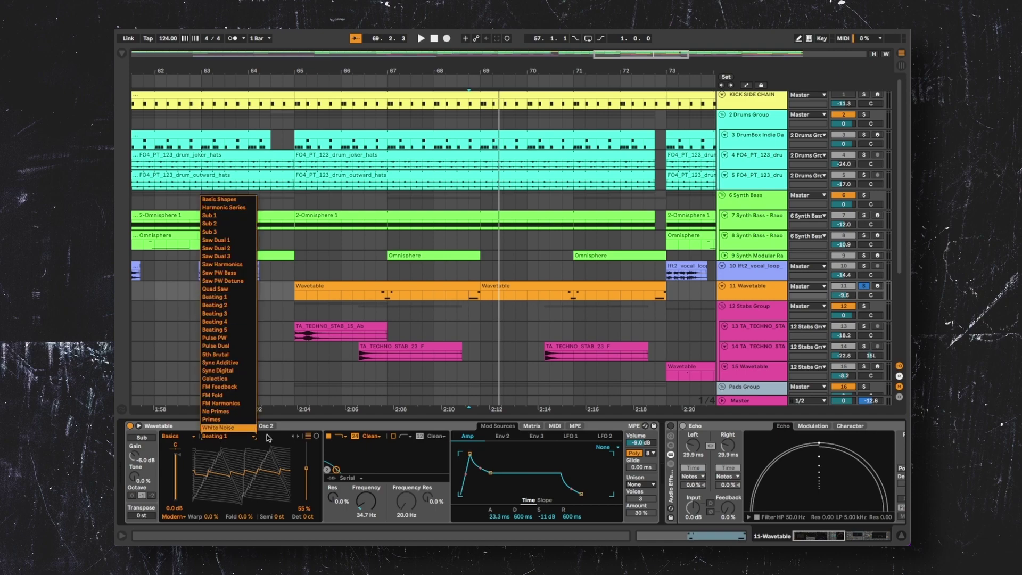
pyautogui.click(267, 438)
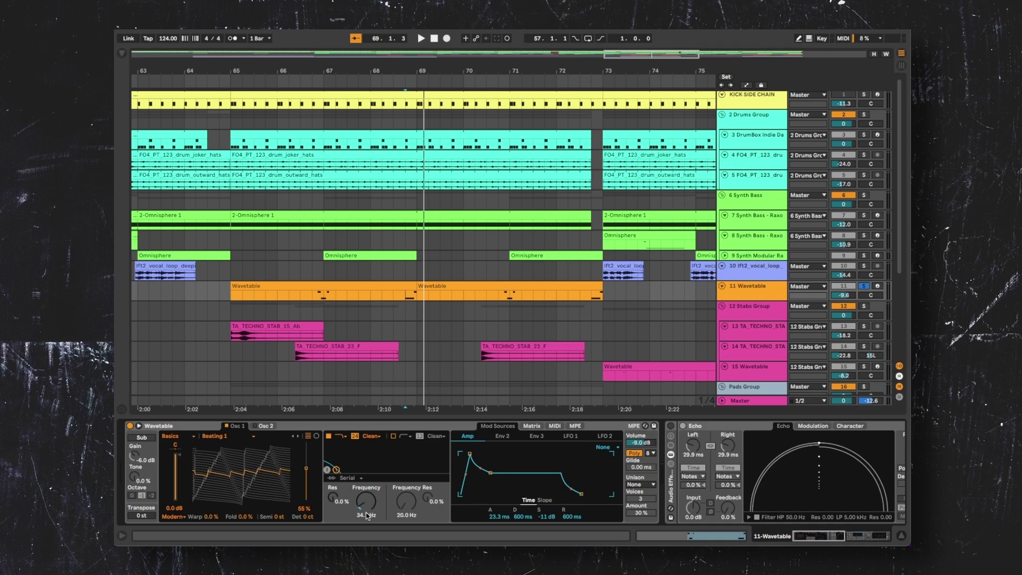
# Examine the Echo, Saturator, Pedal and EQ Eight settings in the Wavetable track's effect rack
pyautogui.hscroll(5, 316, 429)
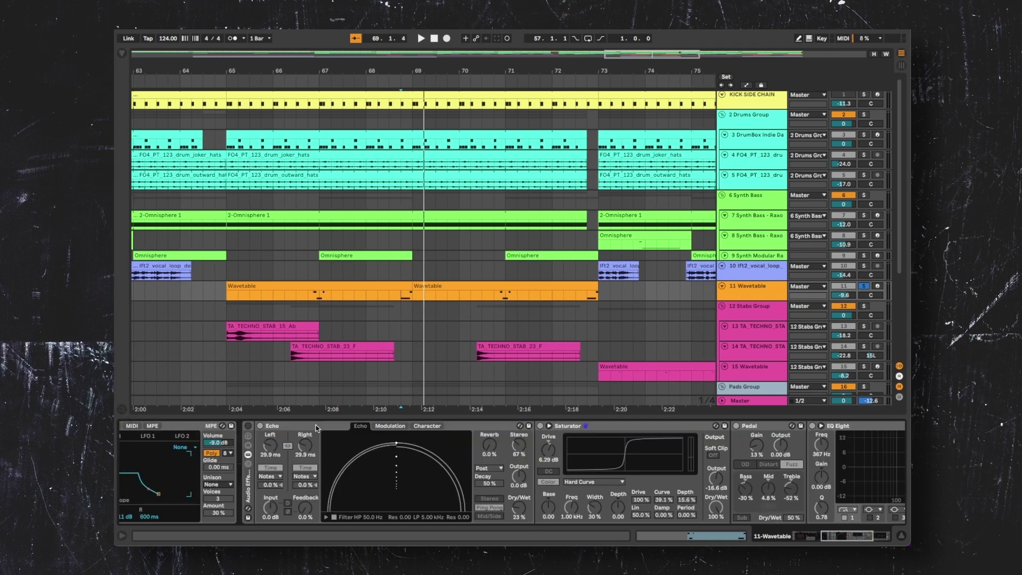
pyautogui.hscroll(5, 290, 464)
pyautogui.hscroll(-3, 225, 458)
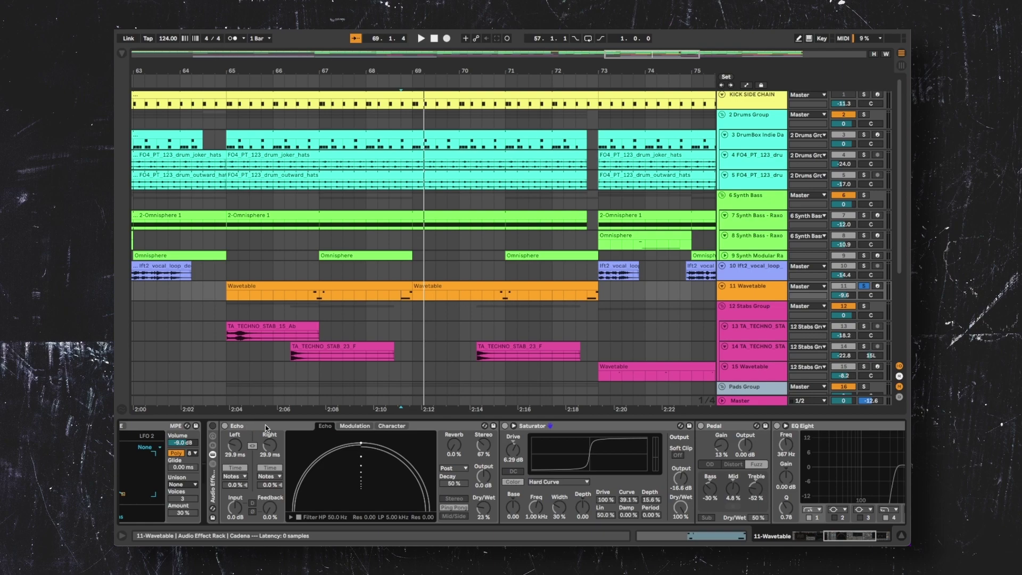
pyautogui.hscroll(3, 426, 460)
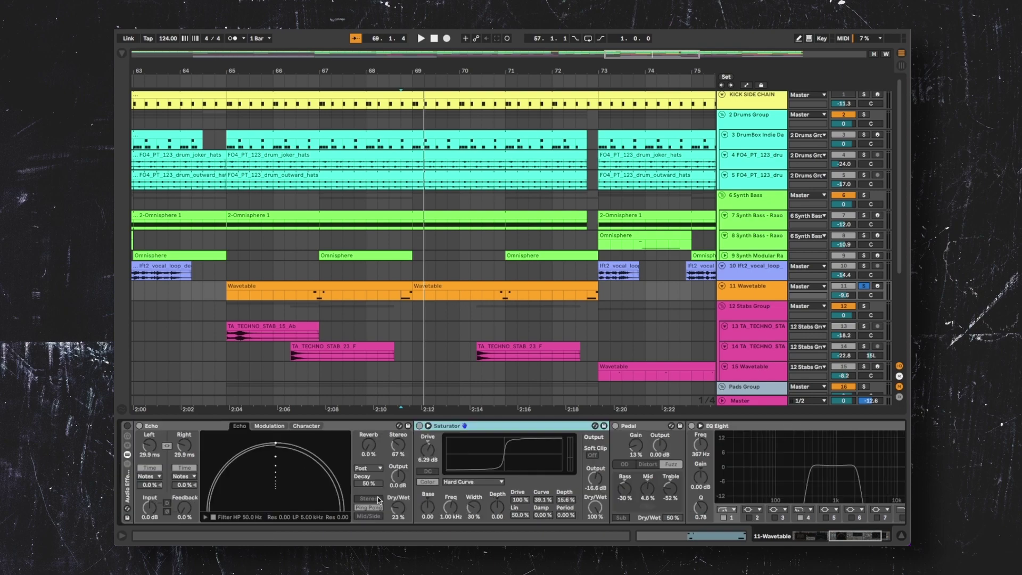
pyautogui.click(449, 446)
pyautogui.hscroll(3, 450, 446)
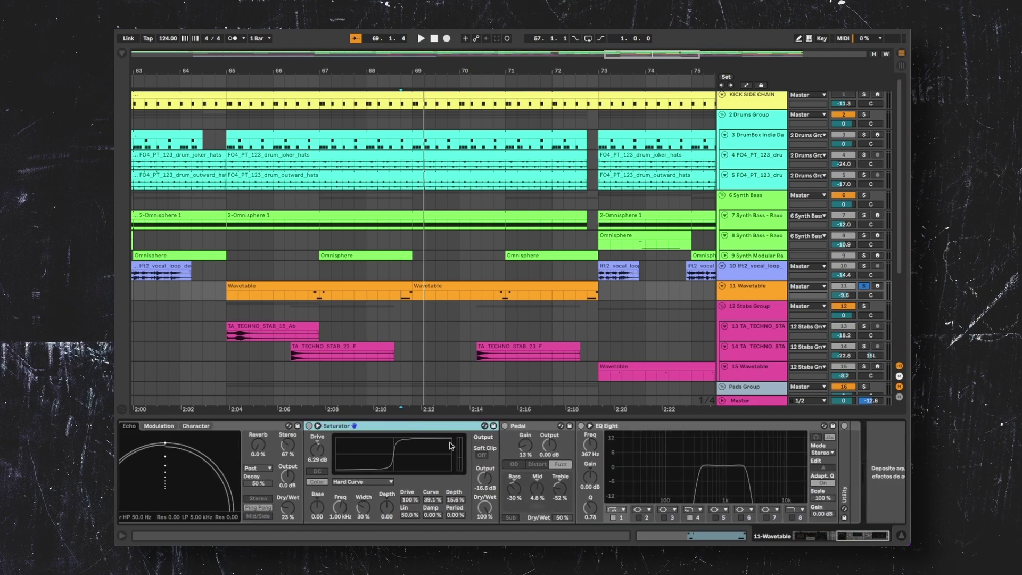
pyautogui.click(520, 429)
pyautogui.hscroll(1, 520, 430)
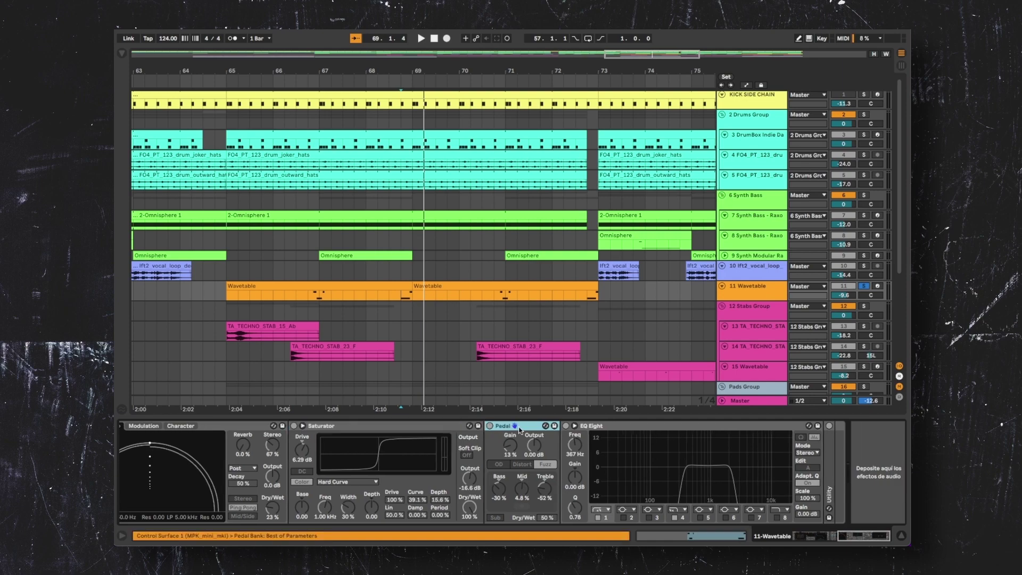
pyautogui.click(599, 426)
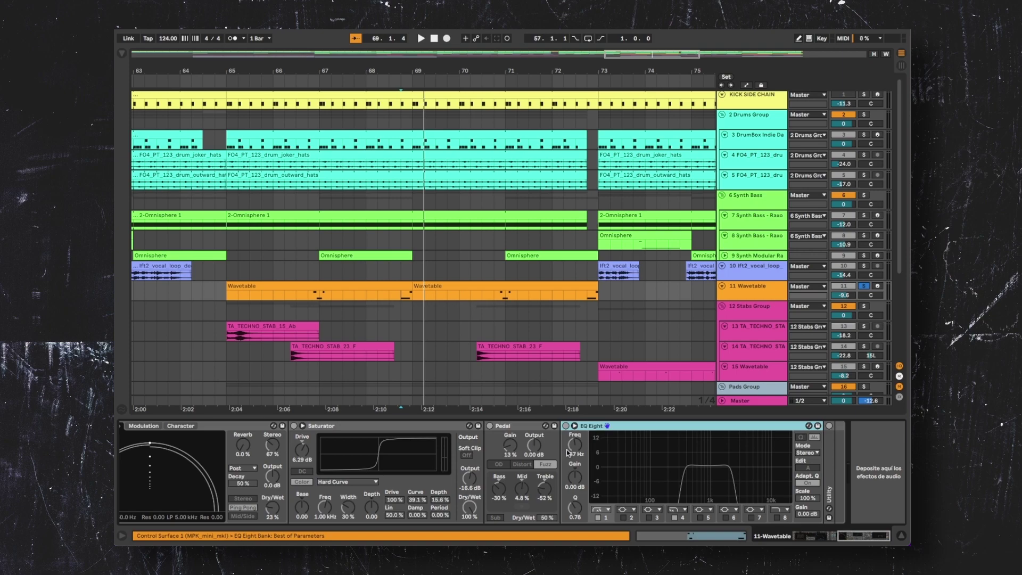
# Loop the two-beat Wavetable phrase at 66.4.1 and reactivate Echo, Saturator, Pedal and EQ Eight one after another
pyautogui.hscroll(-1, 560, 456)
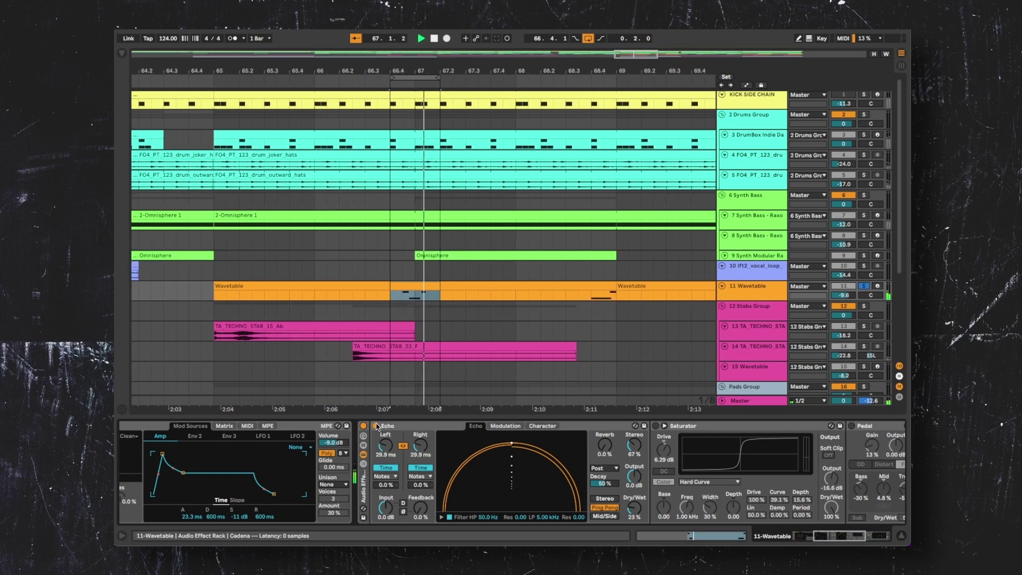
pyautogui.hscroll(5, 544, 426)
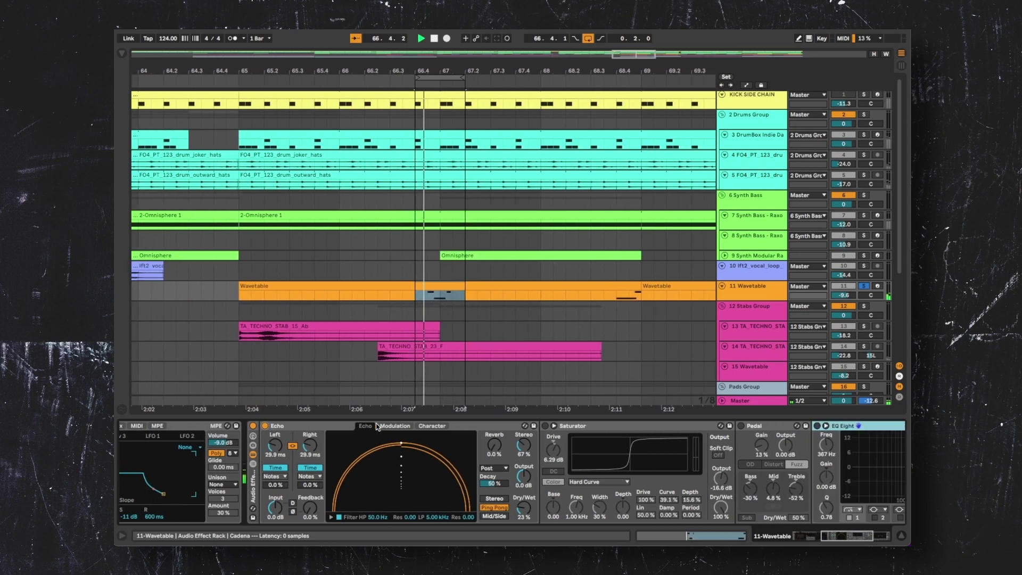
pyautogui.hscroll(8, 547, 430)
pyautogui.click(551, 426)
pyautogui.hscroll(3, 556, 427)
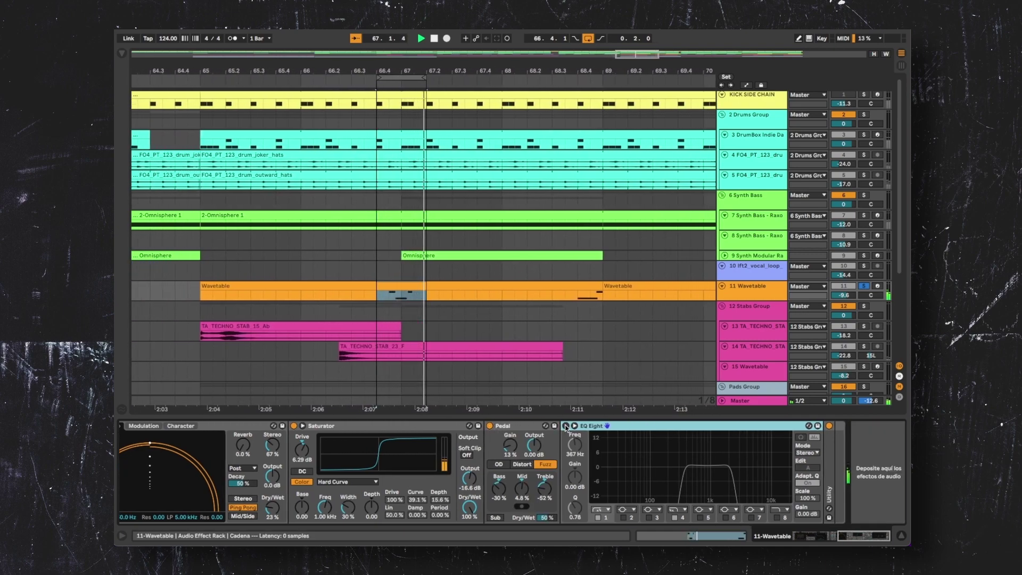
pyautogui.click(566, 426)
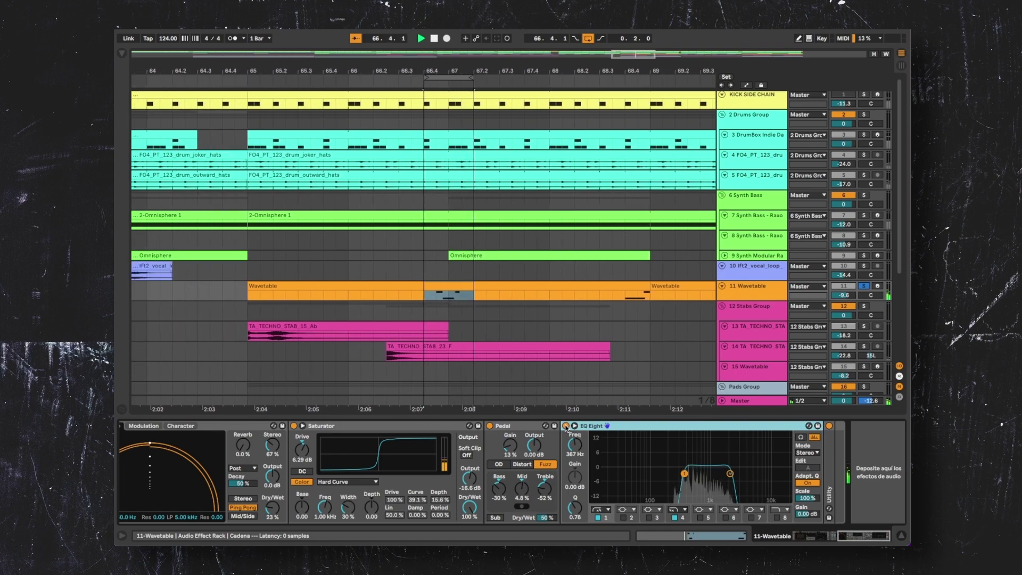
# Play the Wavetable part in the full mix and compare its effect rack bypassed and active
pyautogui.hscroll(-8, 510, 439)
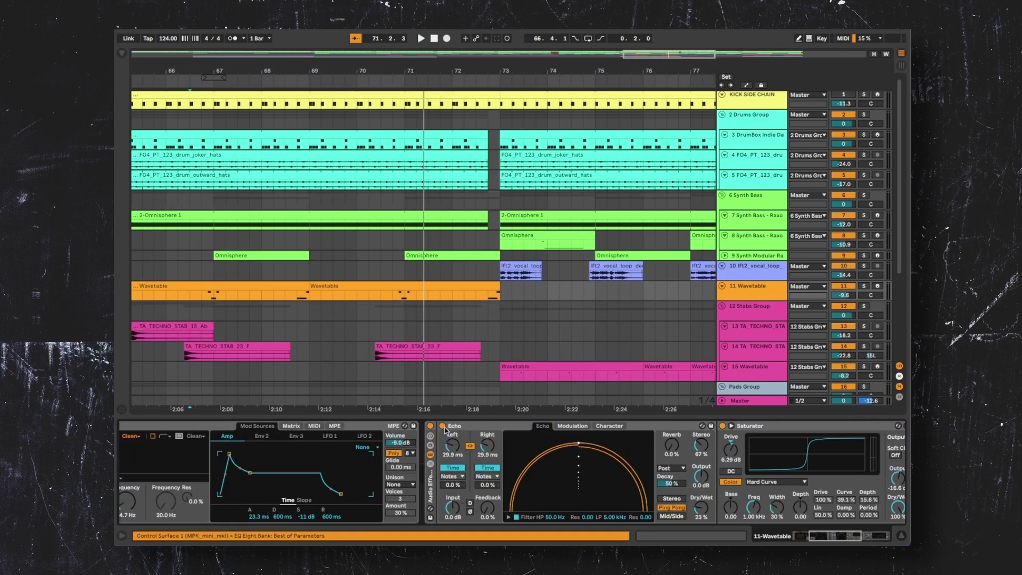
pyautogui.press('space')
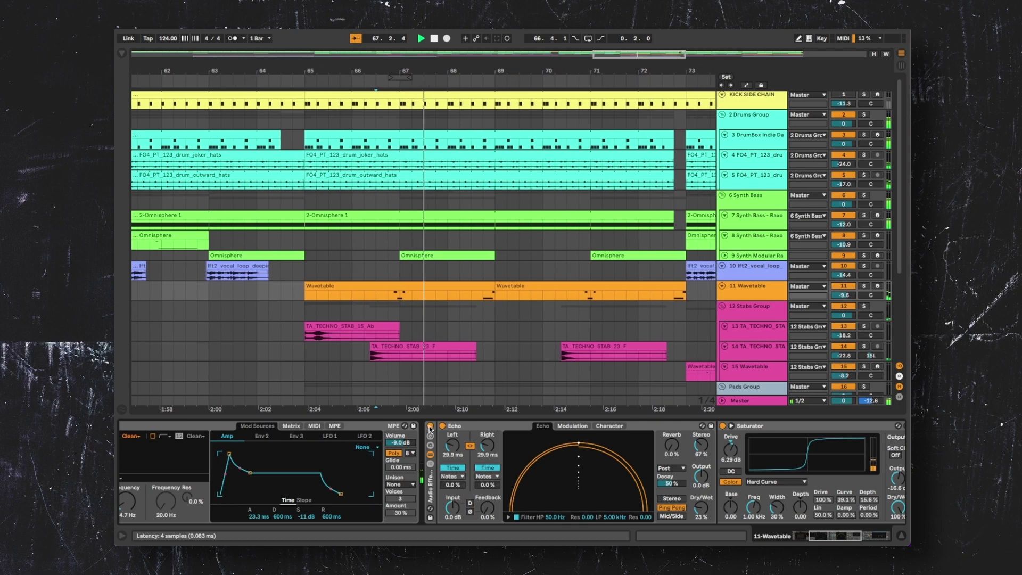
pyautogui.hscroll(5, 432, 428)
pyautogui.click(274, 426)
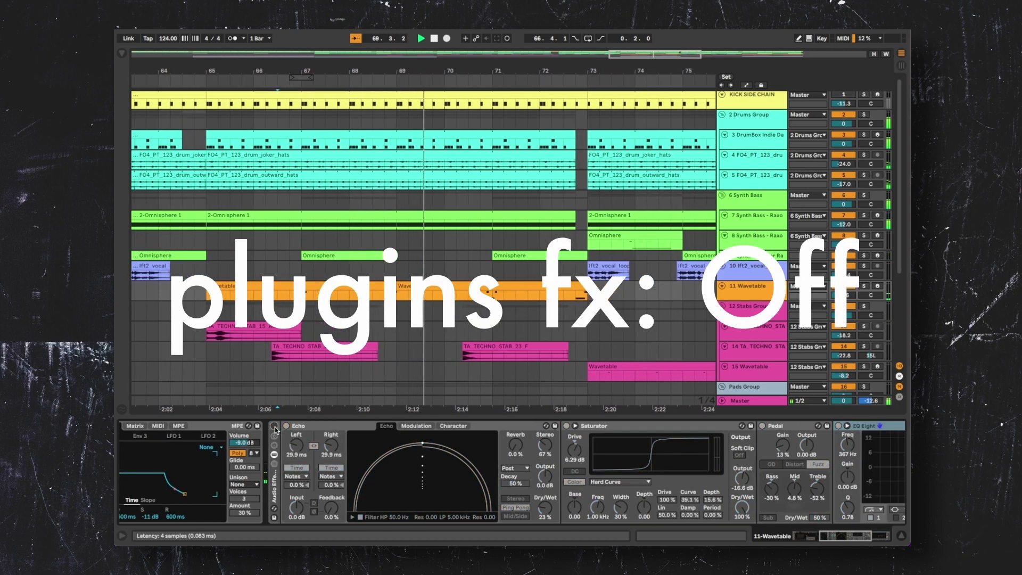
pyautogui.click(274, 427)
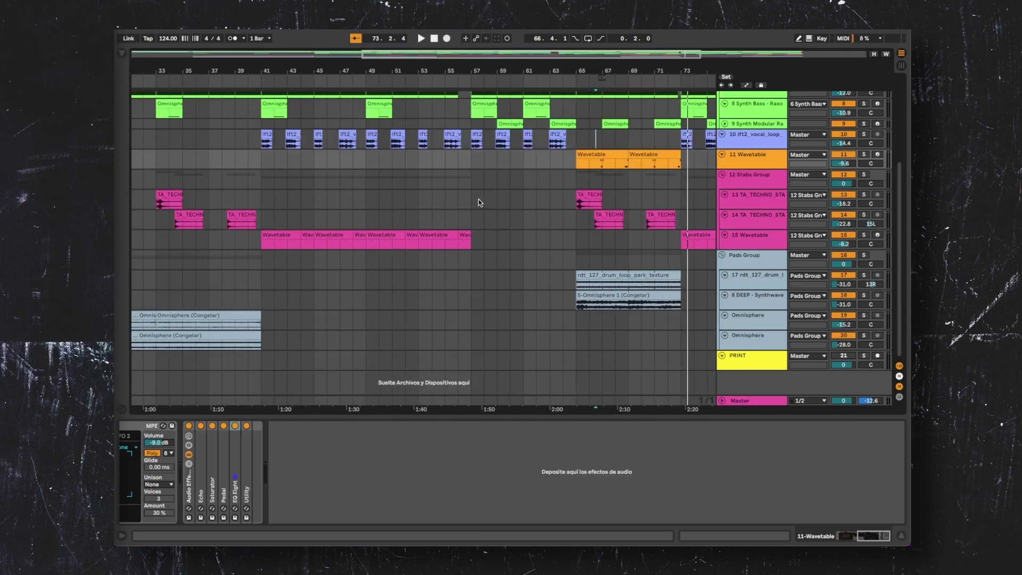
# Solo the TA_TECHNO_STAB tracks 13 and 14 in turn and audition their clips from bar 65
pyautogui.click(755, 183)
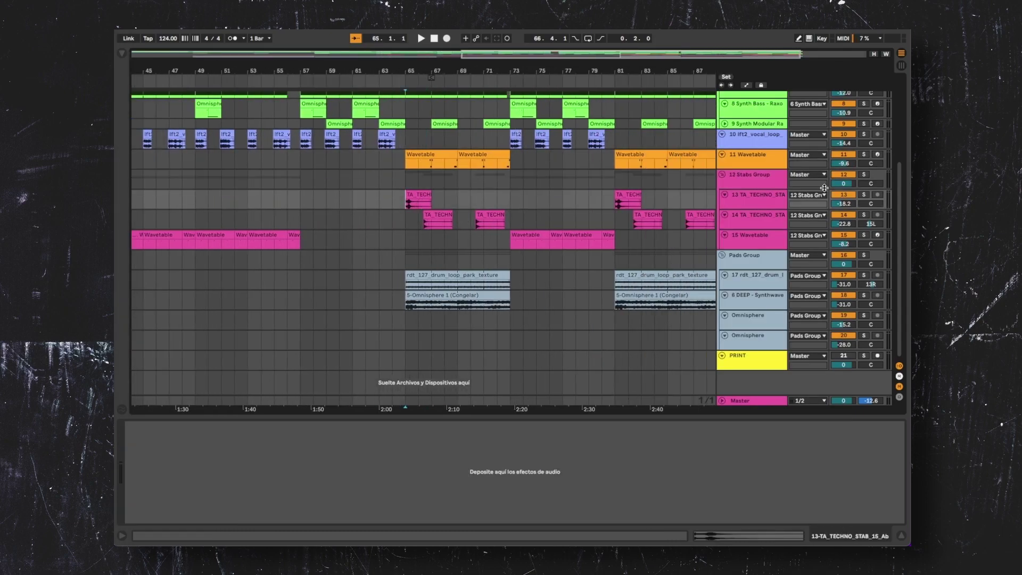
pyautogui.click(864, 194)
pyautogui.press('space')
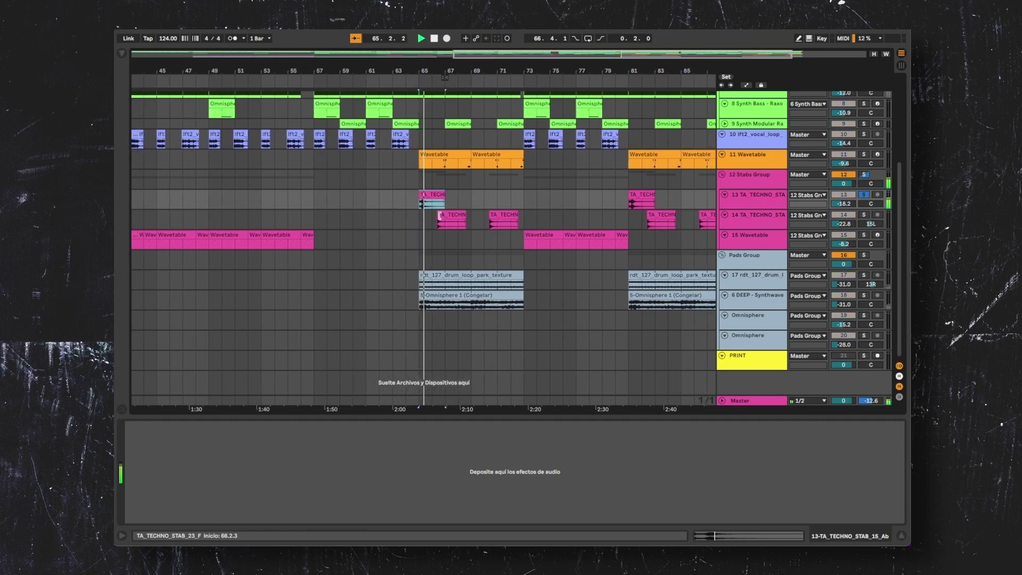
pyautogui.scroll(5, 430, 226)
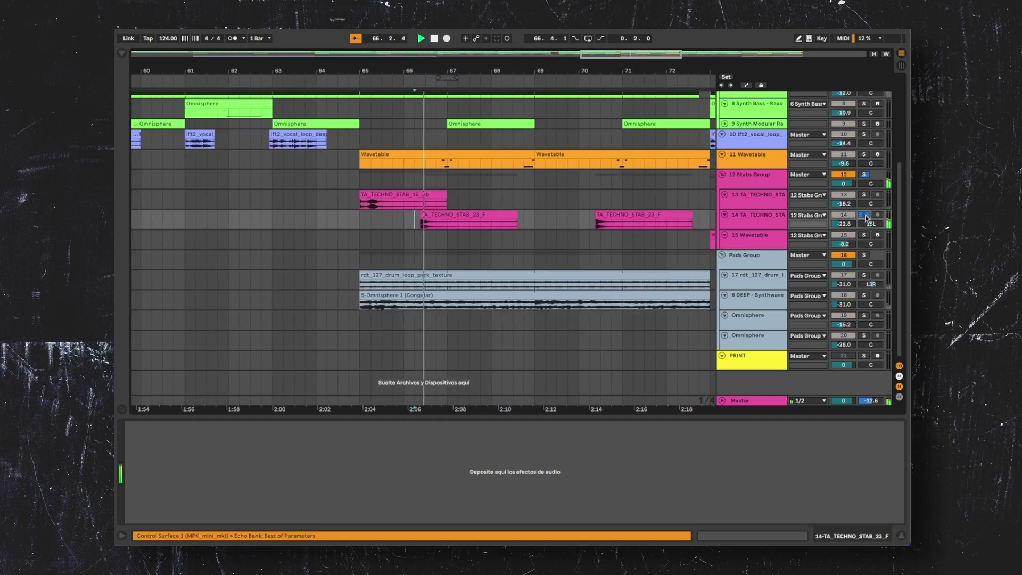
pyautogui.click(864, 216)
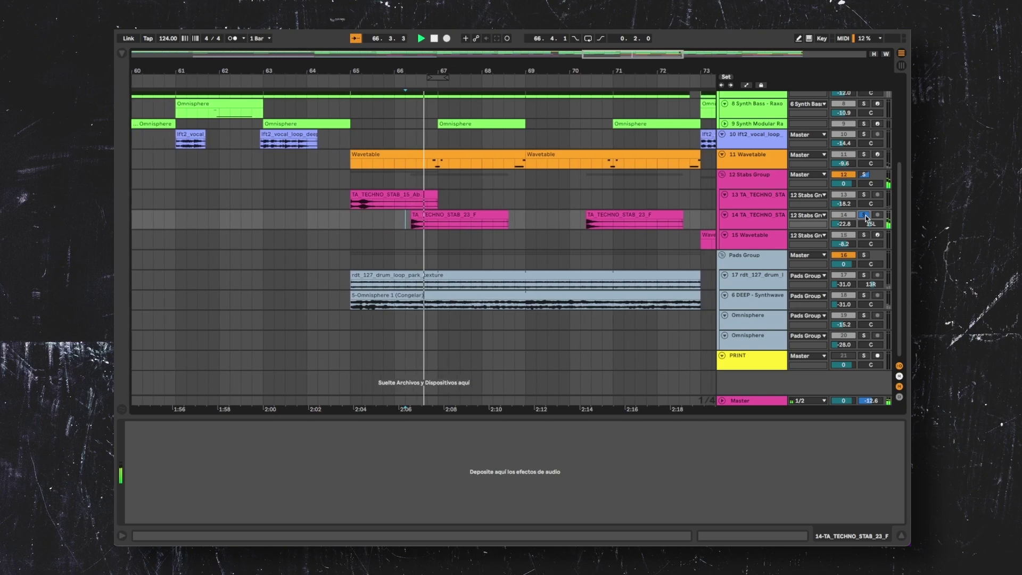
# Solo track 15 Wavetable in the Stabs Group, audition its arpeggiated part from bar 73 and stop playback
pyautogui.click(864, 235)
pyautogui.press('-')
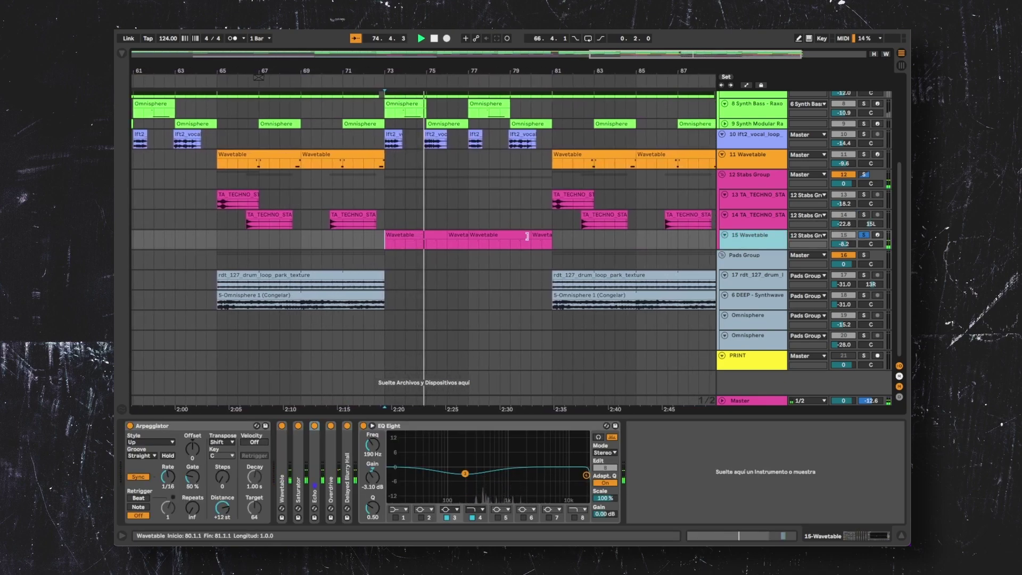
pyautogui.press('space')
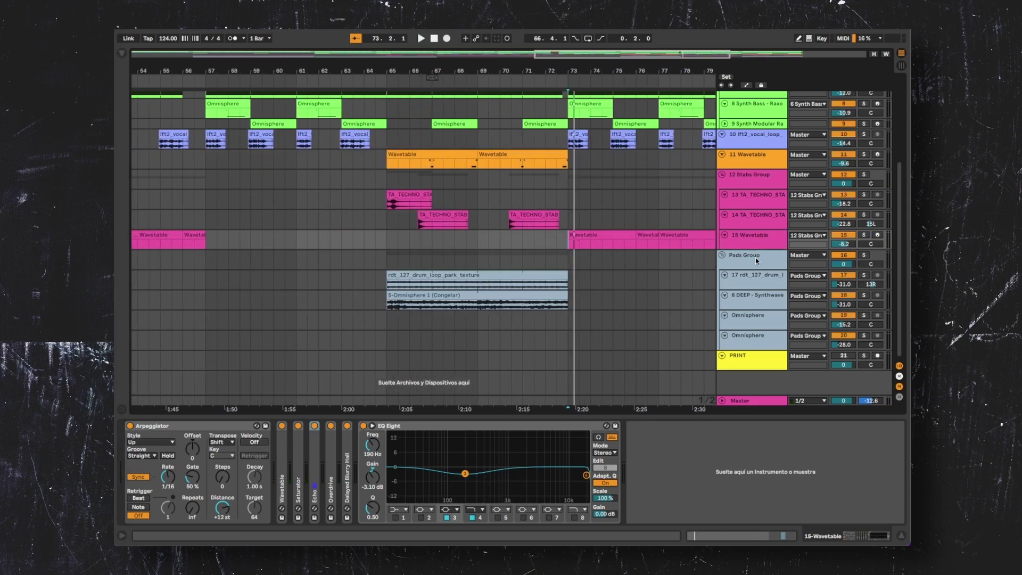
# Solo the Pads Group tracks in turn, including both Omnisphere pads, and audition them from bar 9
pyautogui.press('-')
pyautogui.click(865, 275)
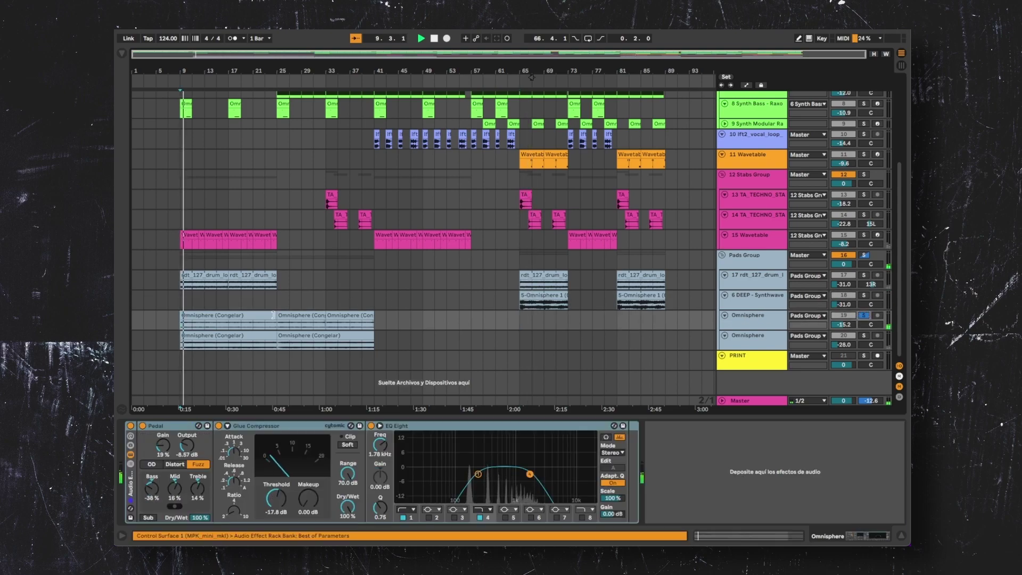
pyautogui.scroll(3, 275, 316)
pyautogui.hscroll(1, 296, 314)
pyautogui.hscroll(-1, 320, 319)
pyautogui.scroll(4, 301, 325)
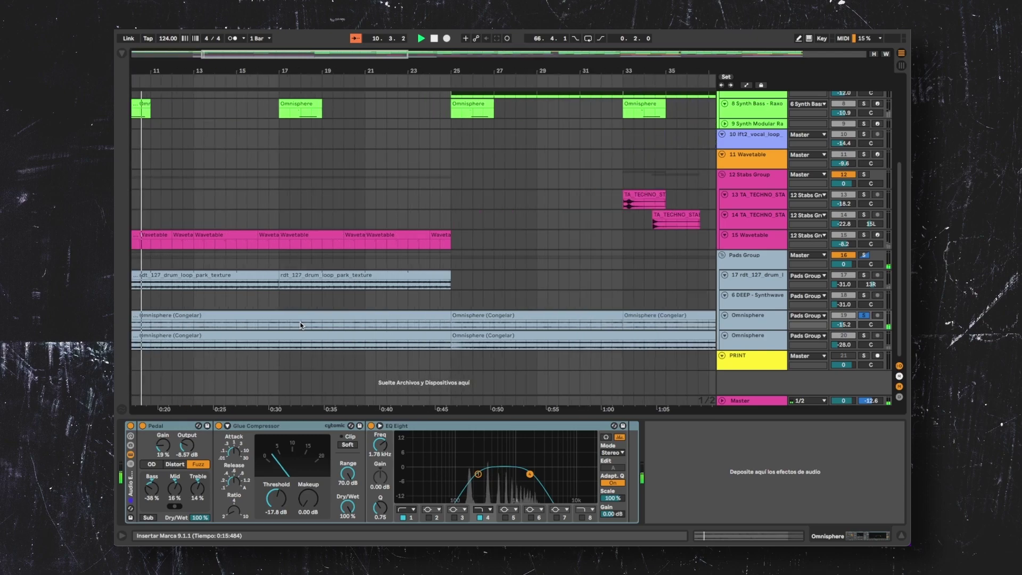
pyautogui.hscroll(-3, 341, 321)
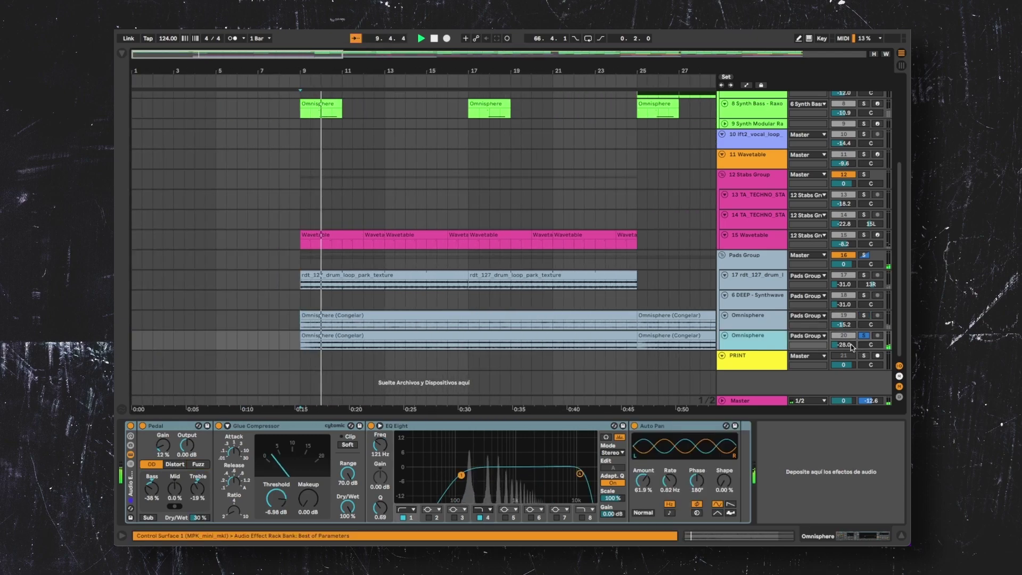
pyautogui.moveTo(850, 347); pyautogui.dragTo(851, 339)
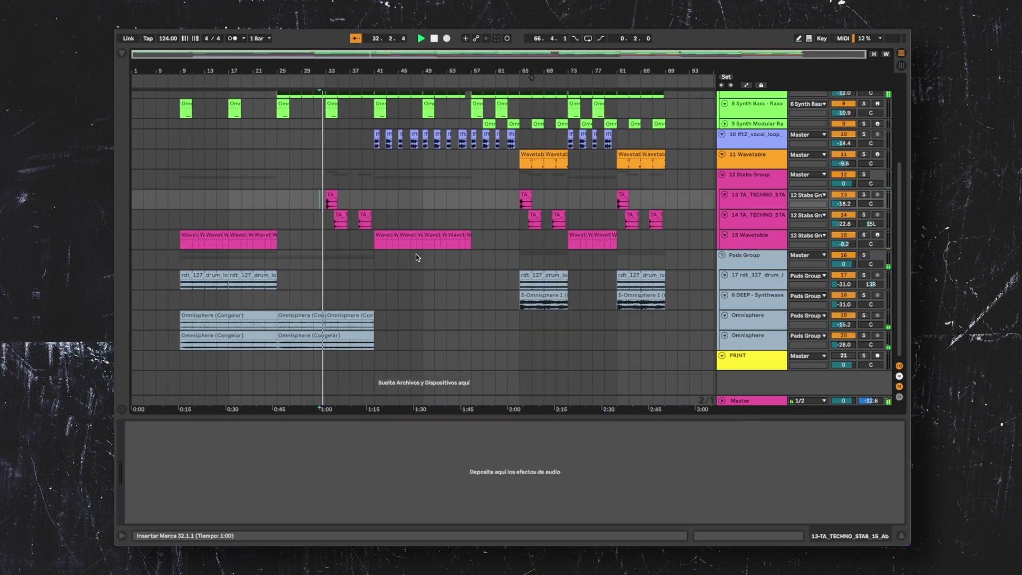
# Play the arrangement from bar 32 with all tracks unsoloed to hear the stabs and pads in the mix
pyautogui.scroll(5, 433, 254)
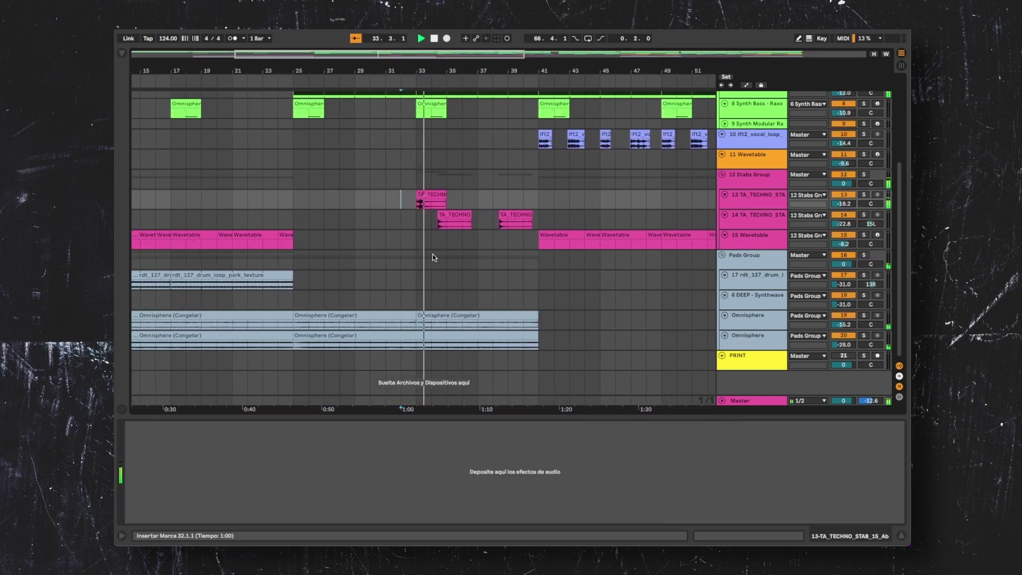